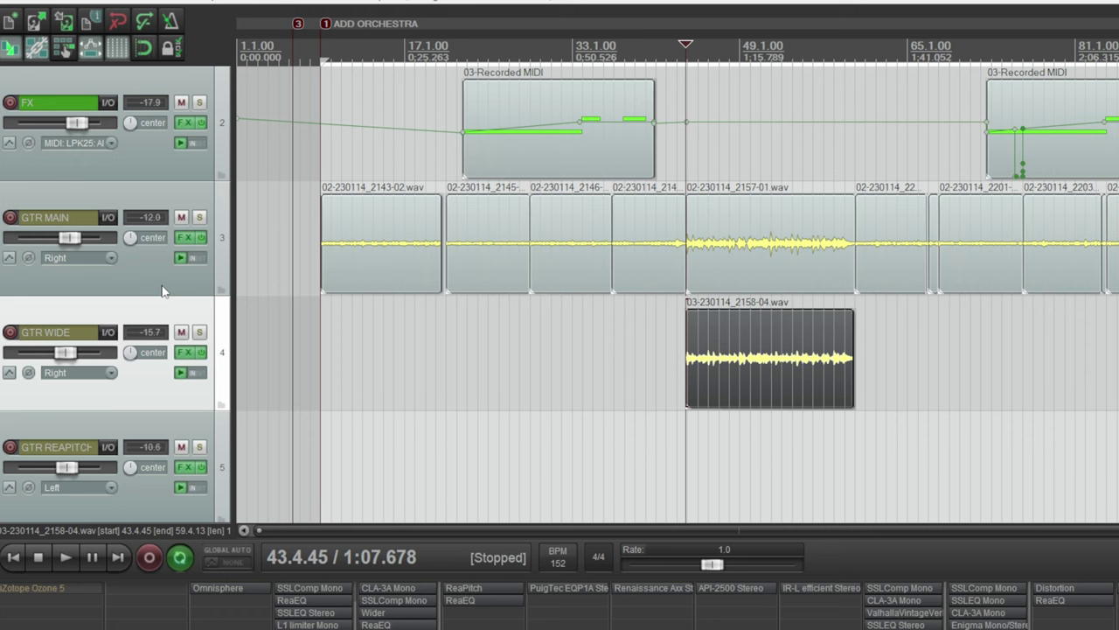
# Step: Select the GTR MAIN and GTR WIDE tracks and play back the guitars to compare them
pyautogui.click(162, 291)
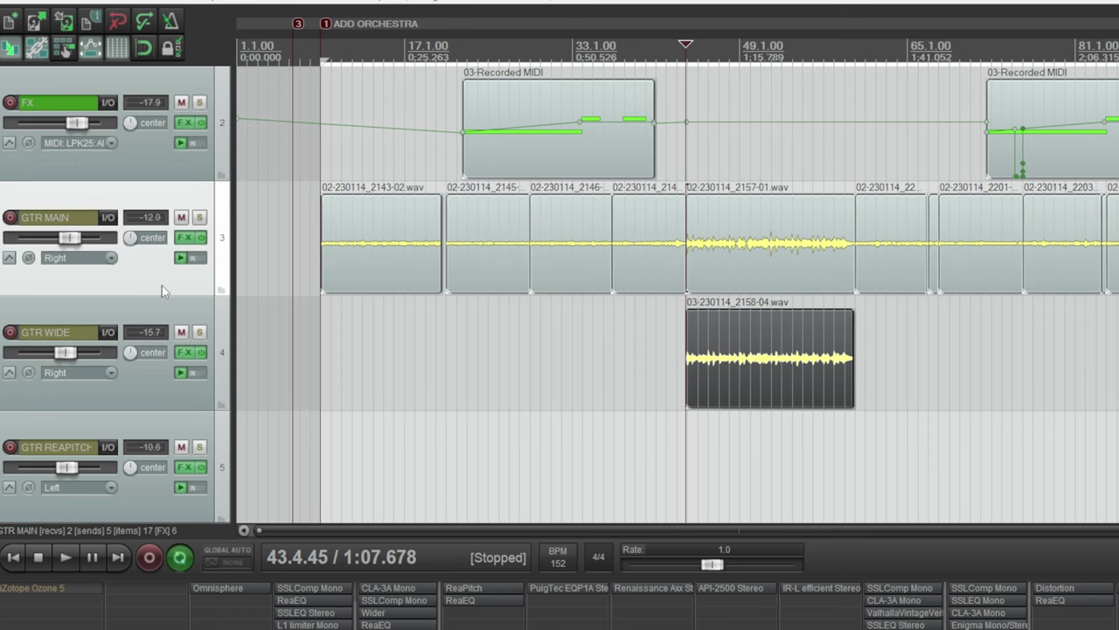
pyautogui.scroll(-4, 612, 350)
pyautogui.scroll(2, 612, 350)
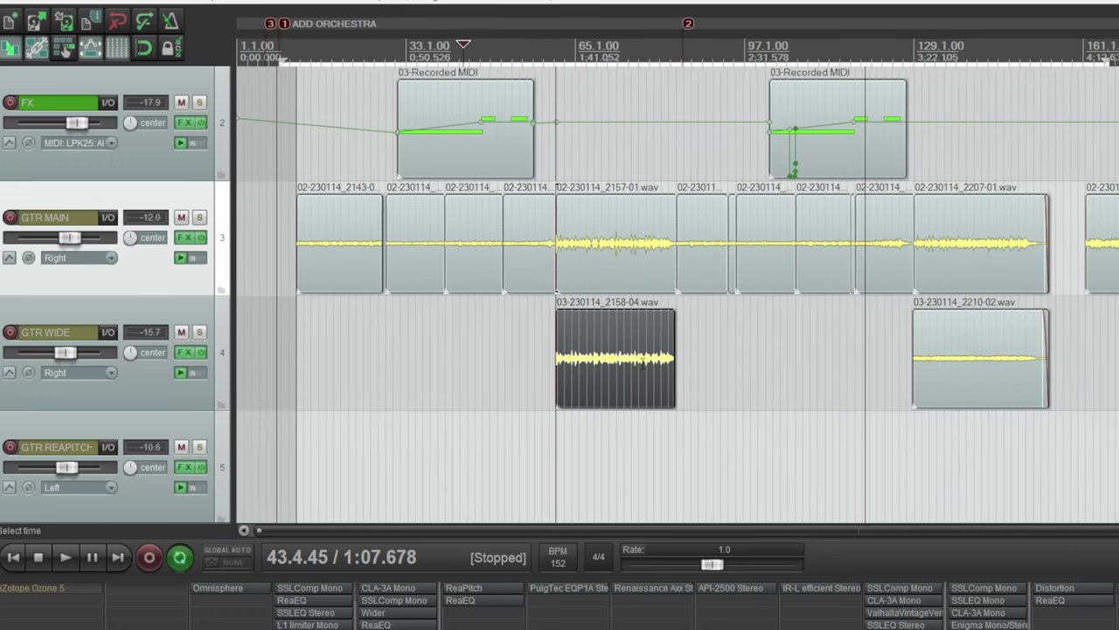
pyautogui.scroll(1, 644, 368)
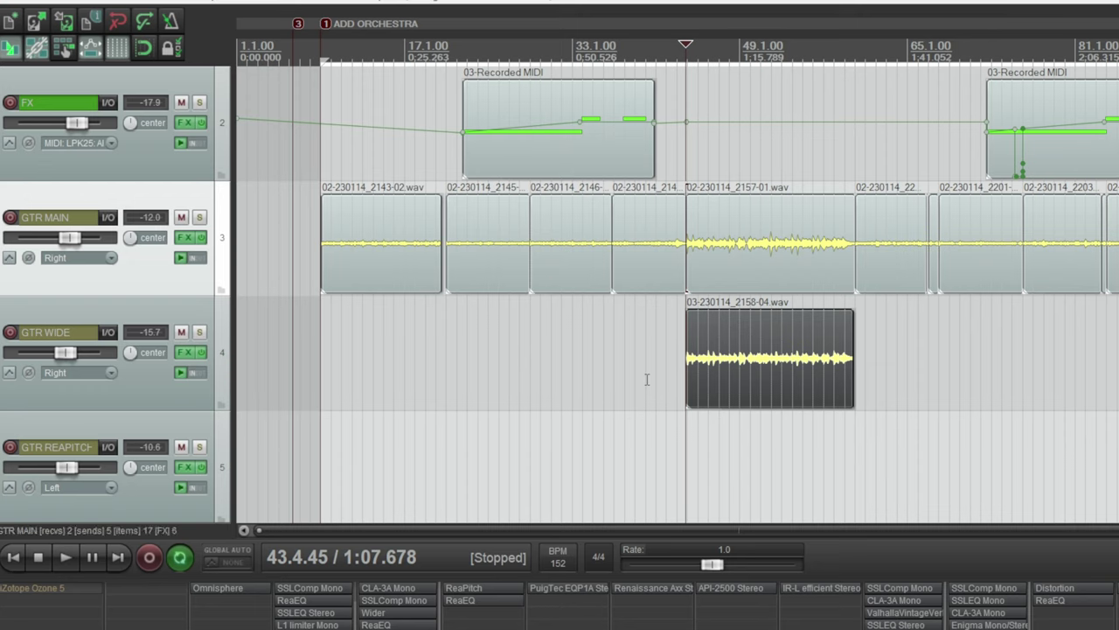
pyautogui.click(139, 384)
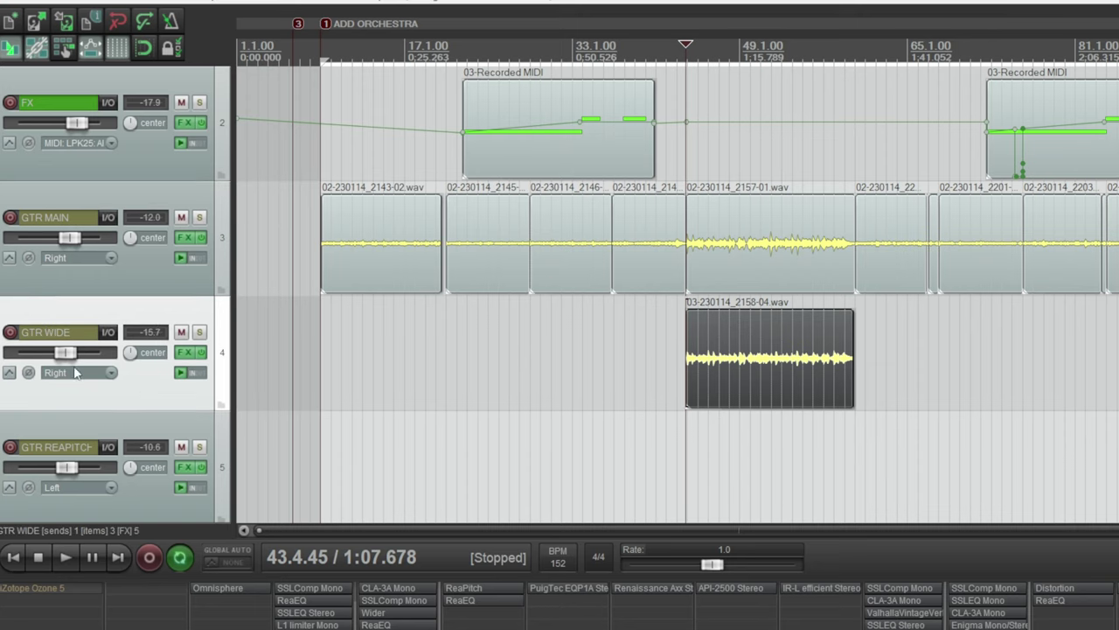
pyautogui.moveTo(48, 363)
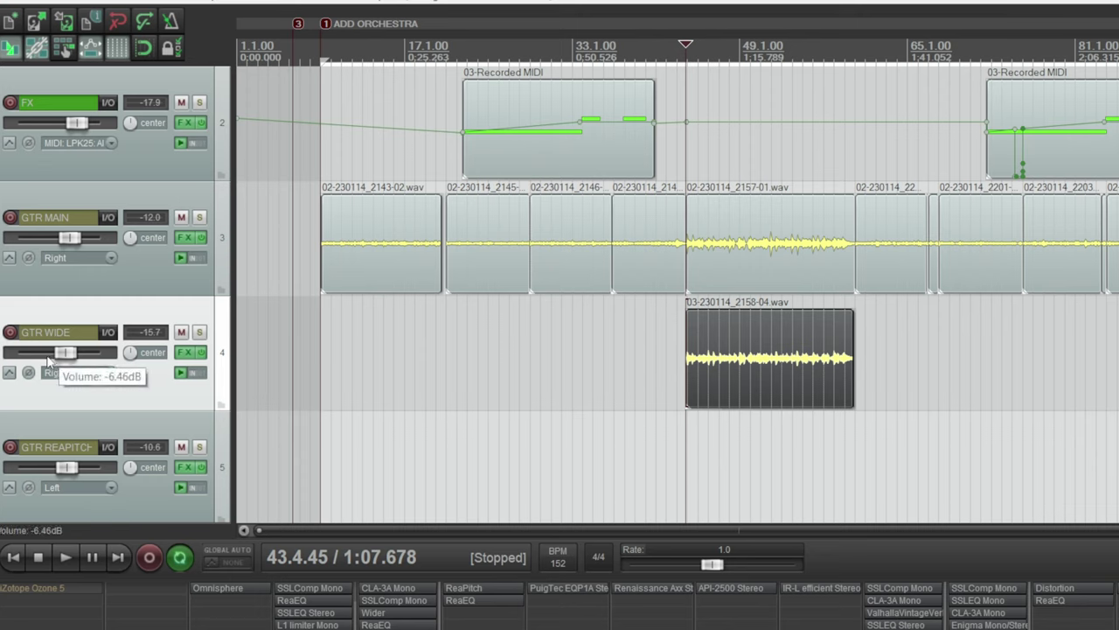
pyautogui.press('space')
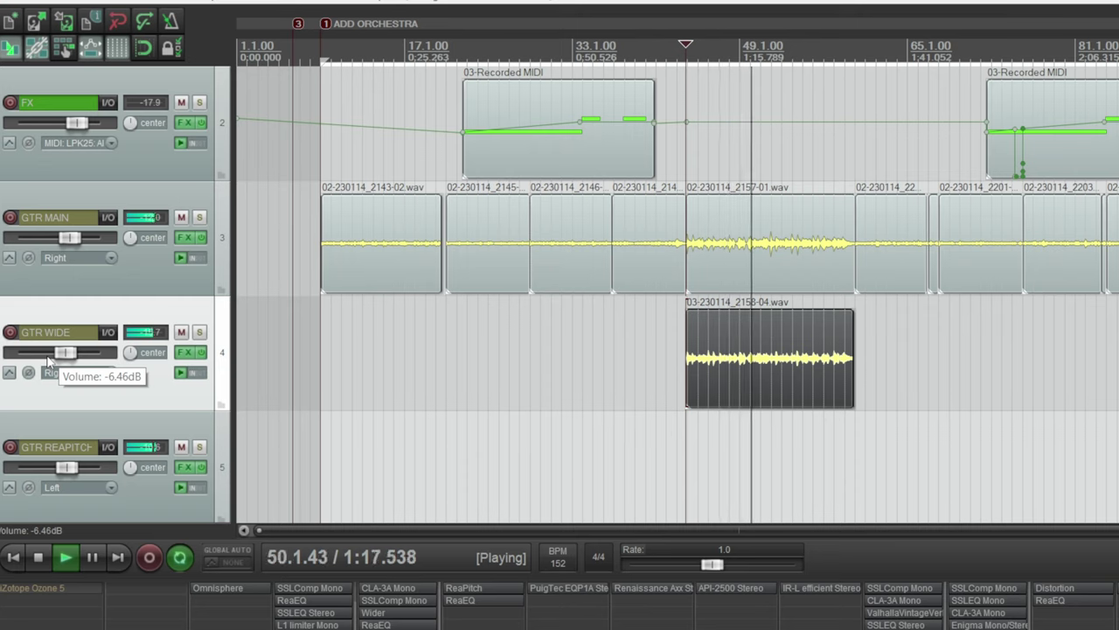
pyautogui.press('space')
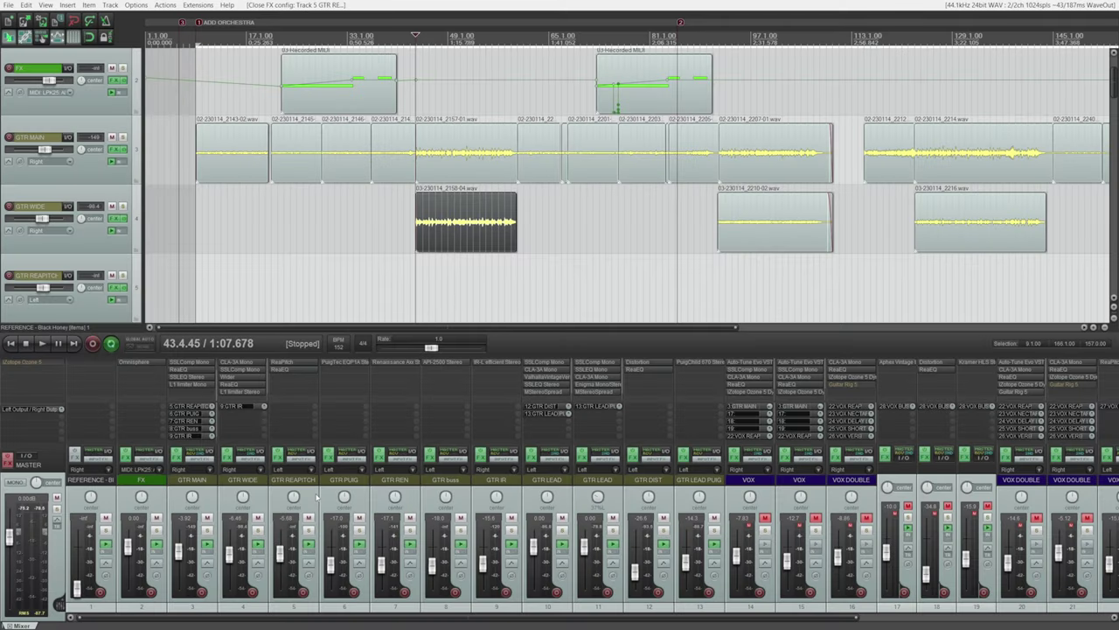
# Step: Open ReaPitch on GTR REAPITCH, adding a third shifter and then removing the extras
pyautogui.click(313, 498)
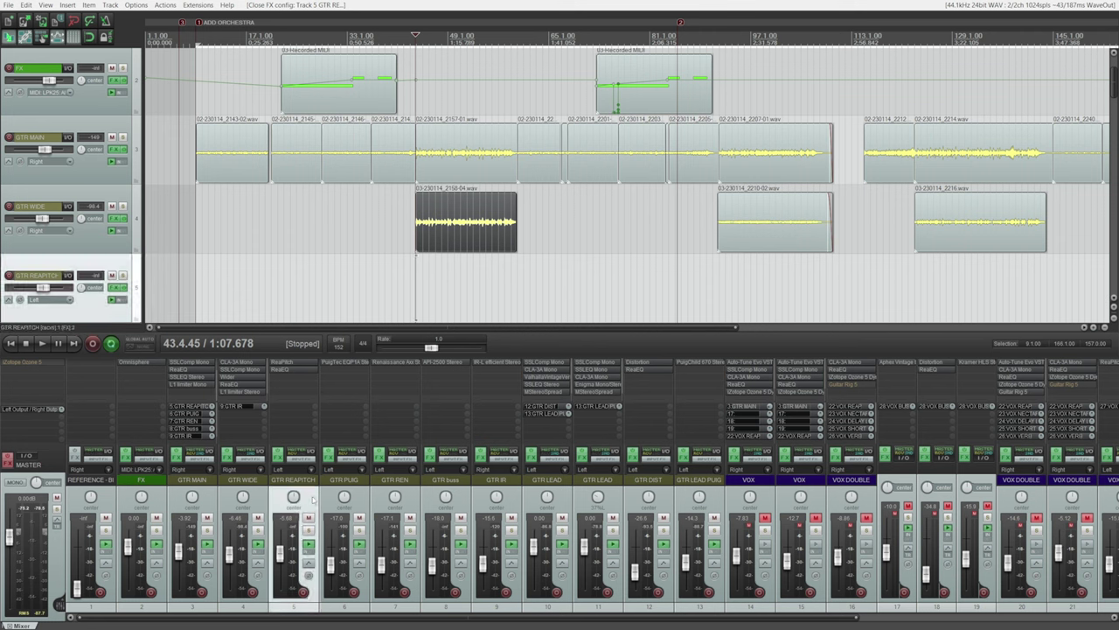
pyautogui.click(284, 362)
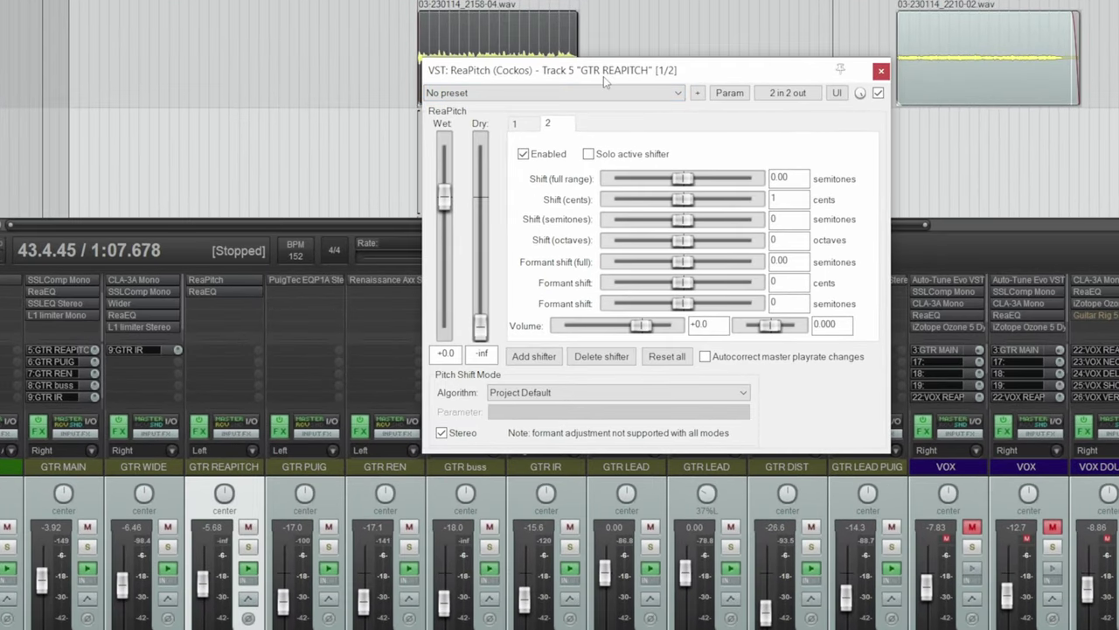
pyautogui.moveTo(80, 426)
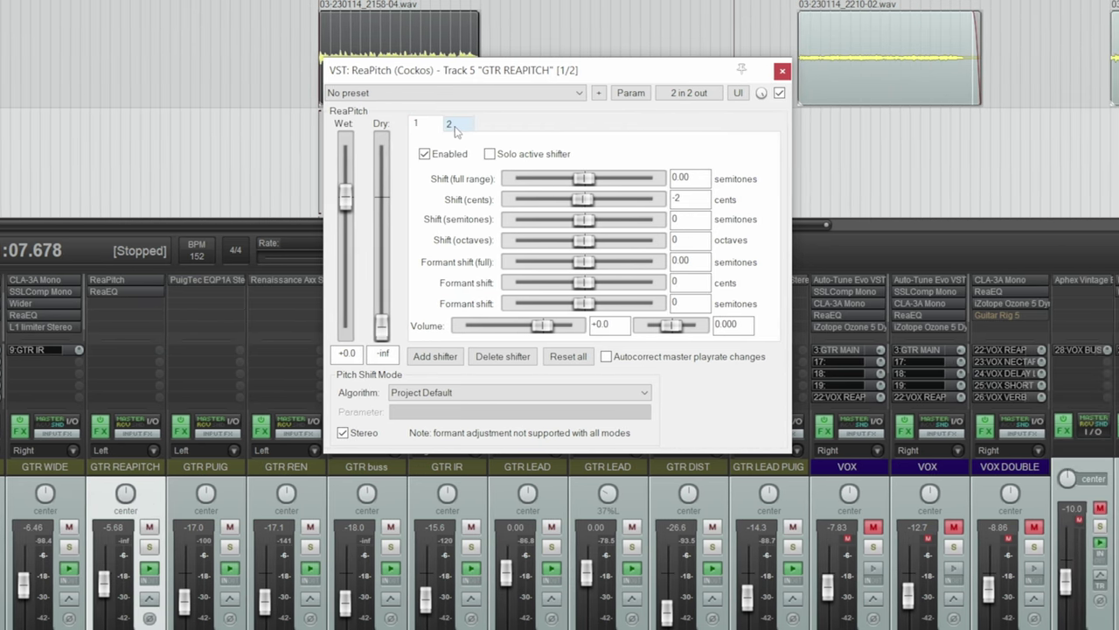
pyautogui.click(431, 359)
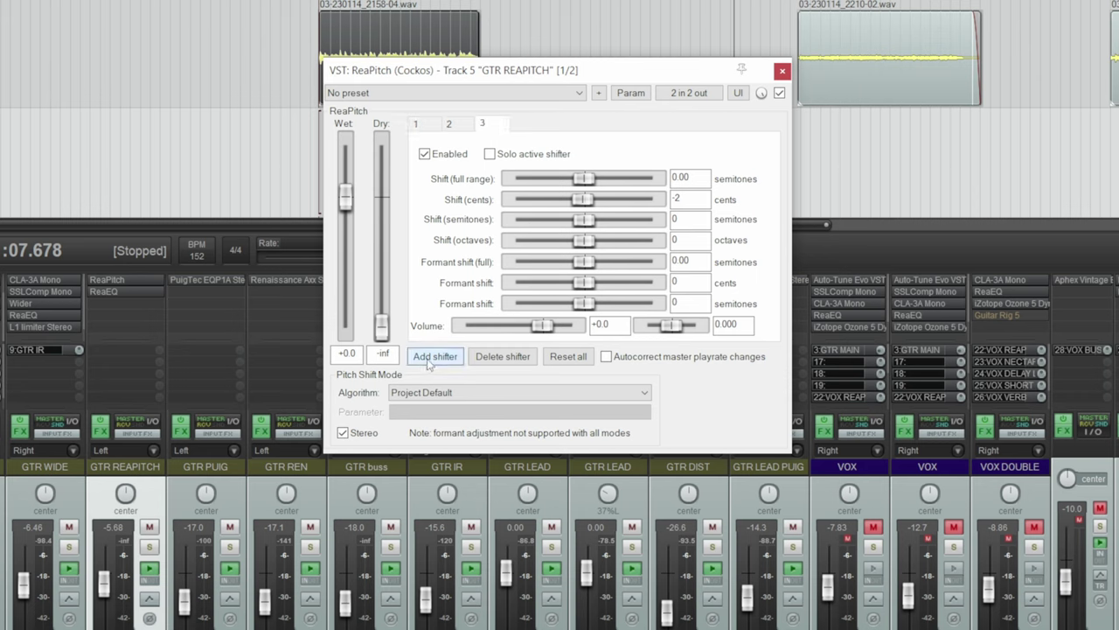
pyautogui.click(434, 356)
pyautogui.click(499, 357)
pyautogui.click(498, 357)
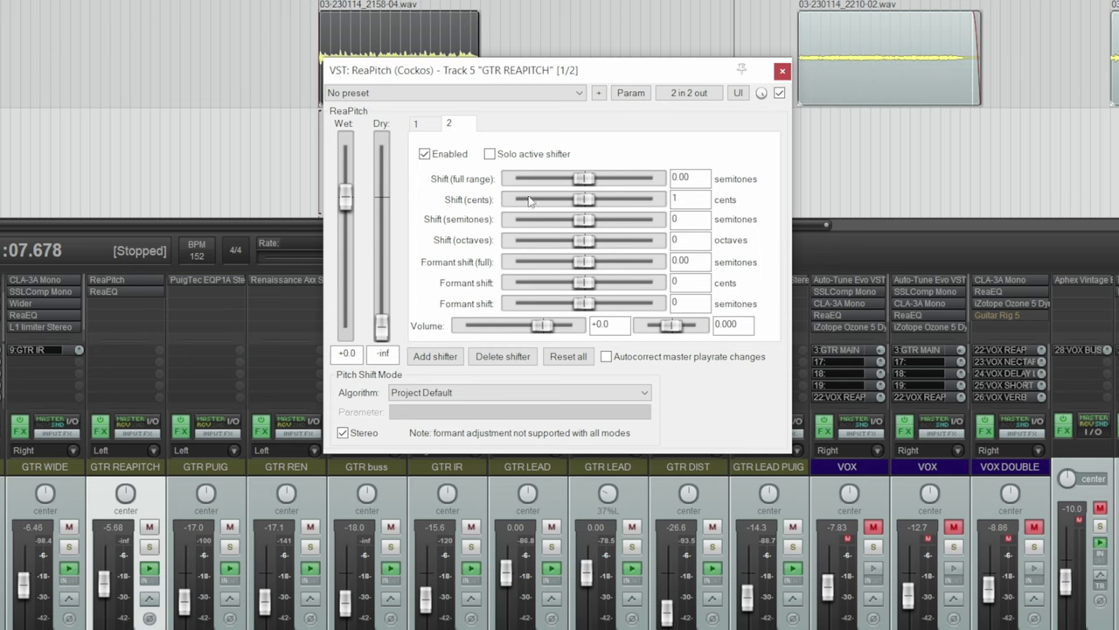
# Step: Detune the first shifter to -2 cents, then view the second shifter's settings
pyautogui.click(422, 126)
pyautogui.moveTo(593, 200); pyautogui.dragTo(590, 201)
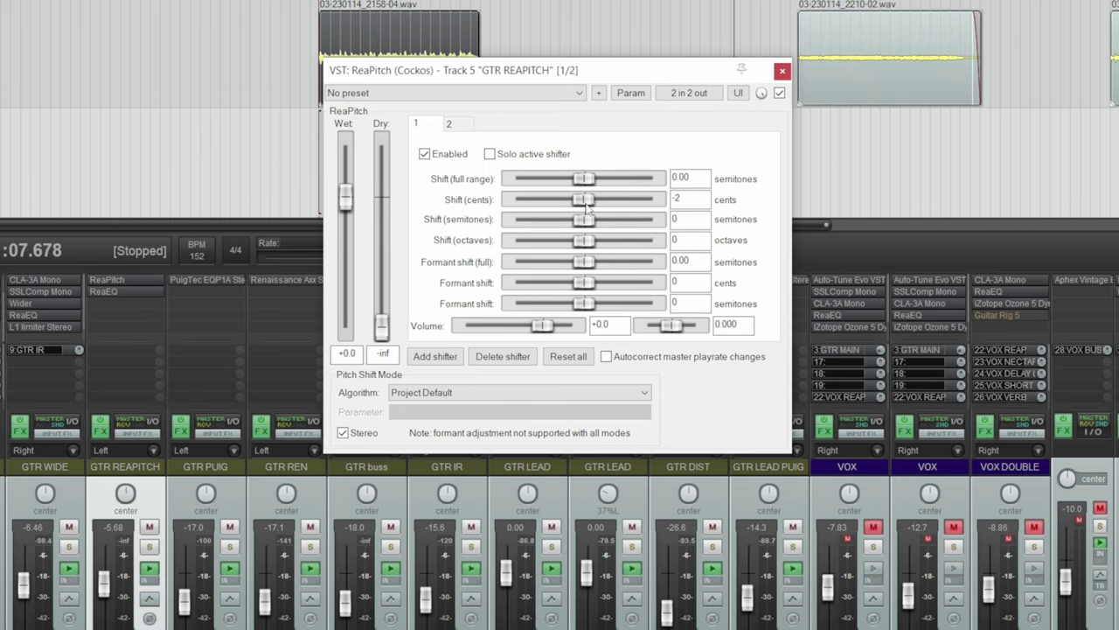
pyautogui.click(456, 130)
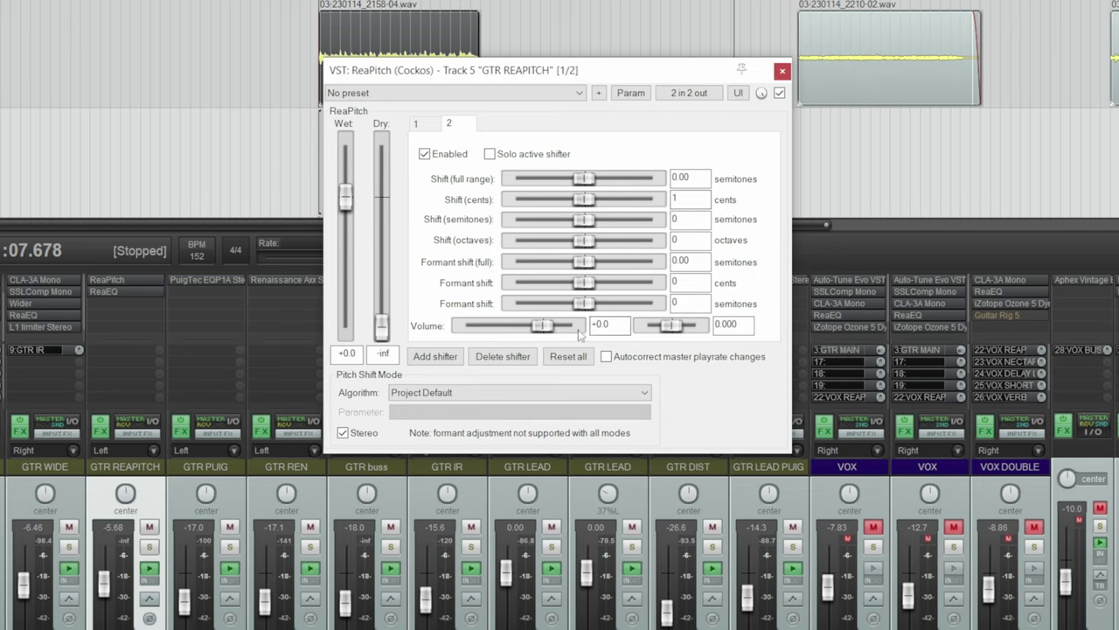
# Step: Solo GTR REAPITCH, start playback, and set the second shifter's detune to 1 cent
pyautogui.click(149, 548)
pyautogui.press('space')
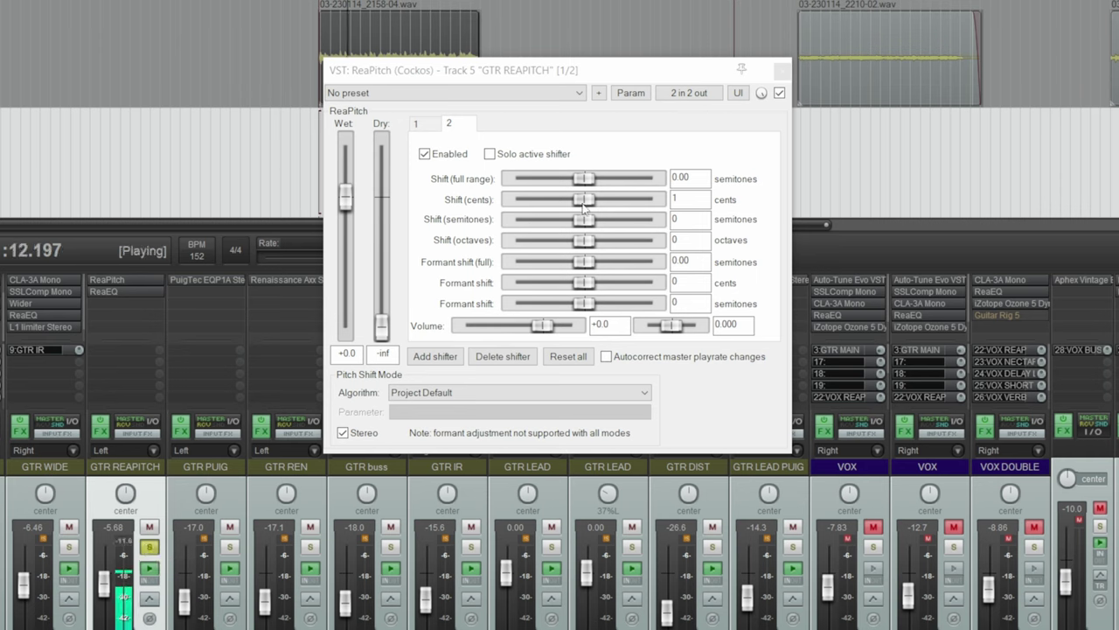
pyautogui.moveTo(583, 202); pyautogui.dragTo(591, 205)
pyautogui.doubleClick(680, 199)
pyautogui.write('1')
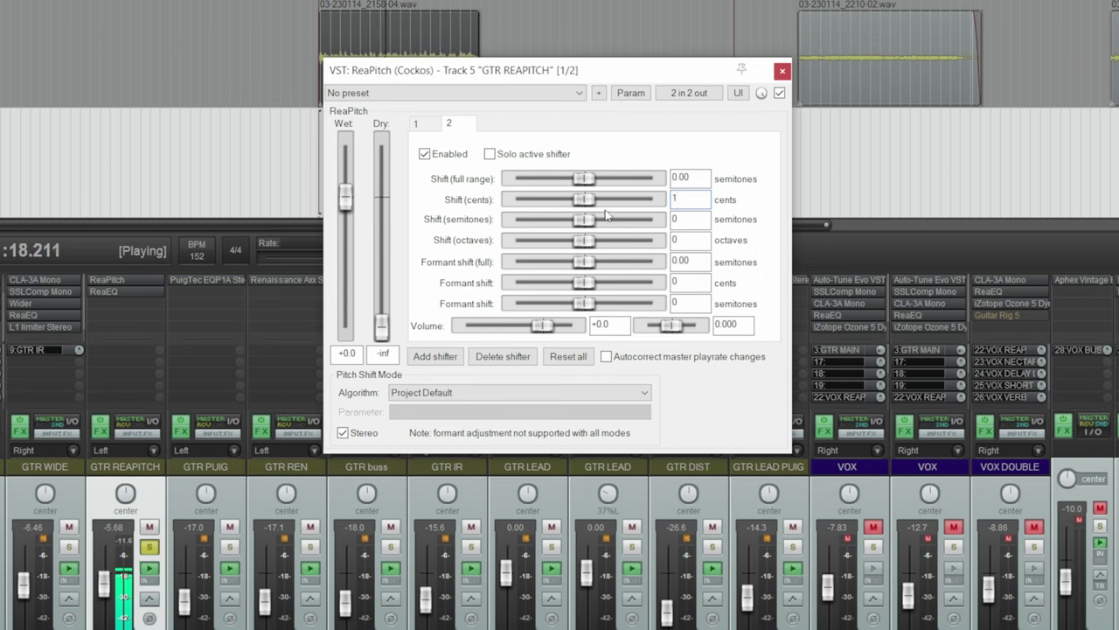
# Step: Set the first shifter's Shift (cents) to -3 and stop playback
pyautogui.click(418, 124)
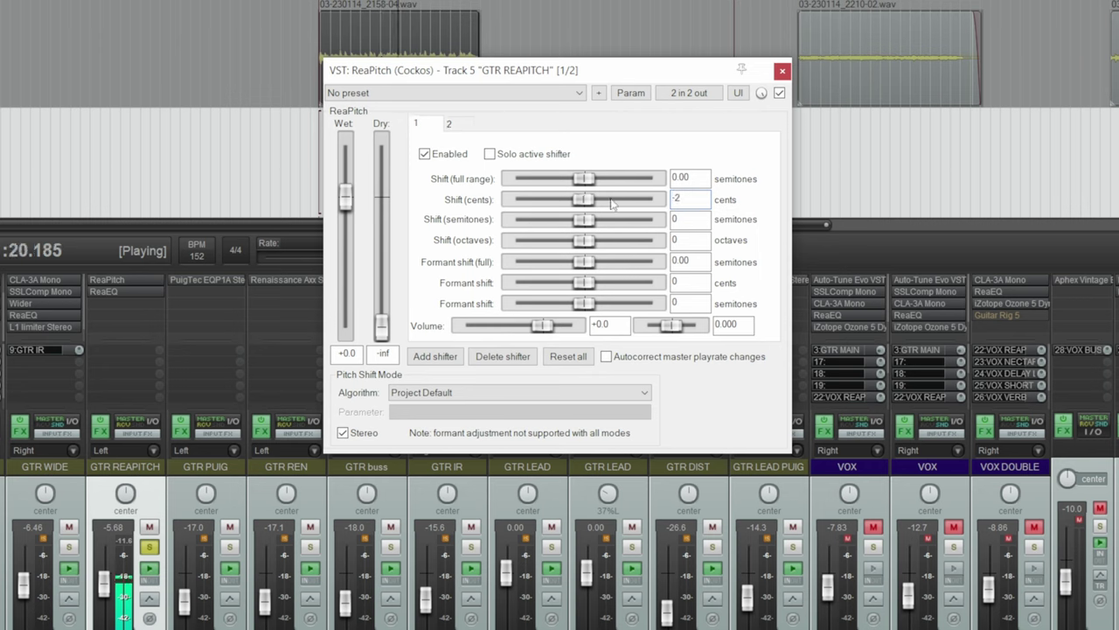
pyautogui.moveTo(583, 201); pyautogui.dragTo(578, 201)
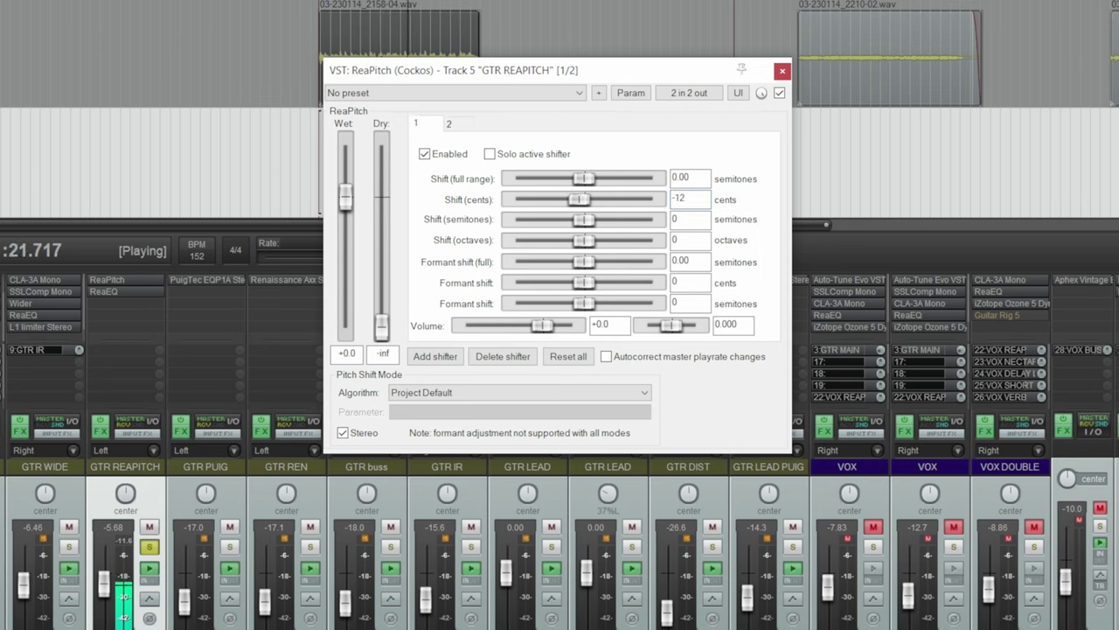
pyautogui.doubleClick(678, 198)
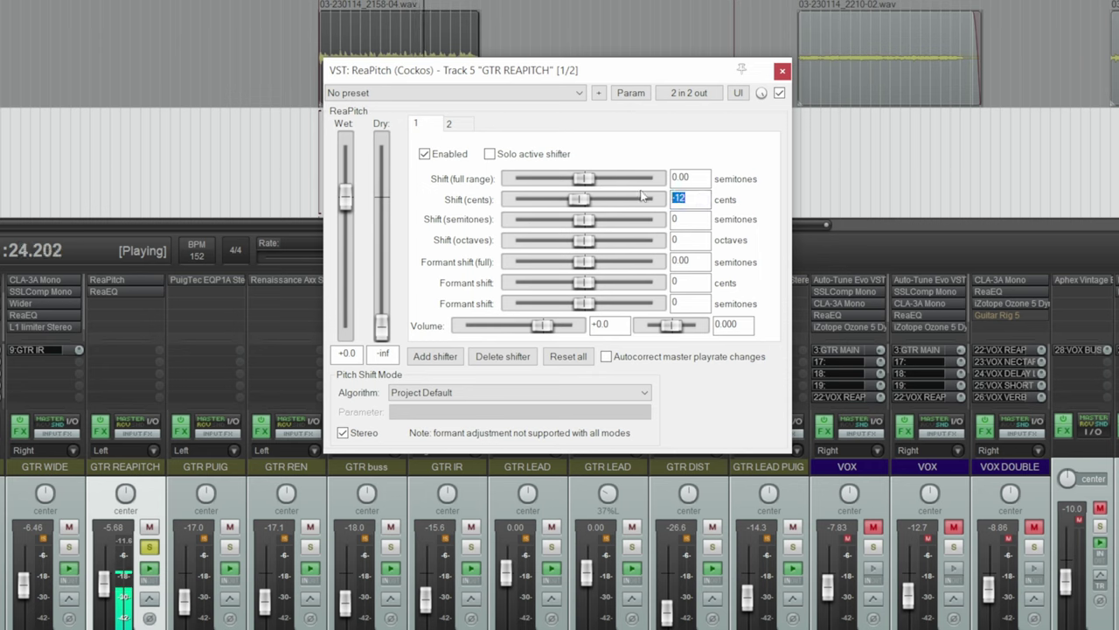
pyautogui.write('-2')
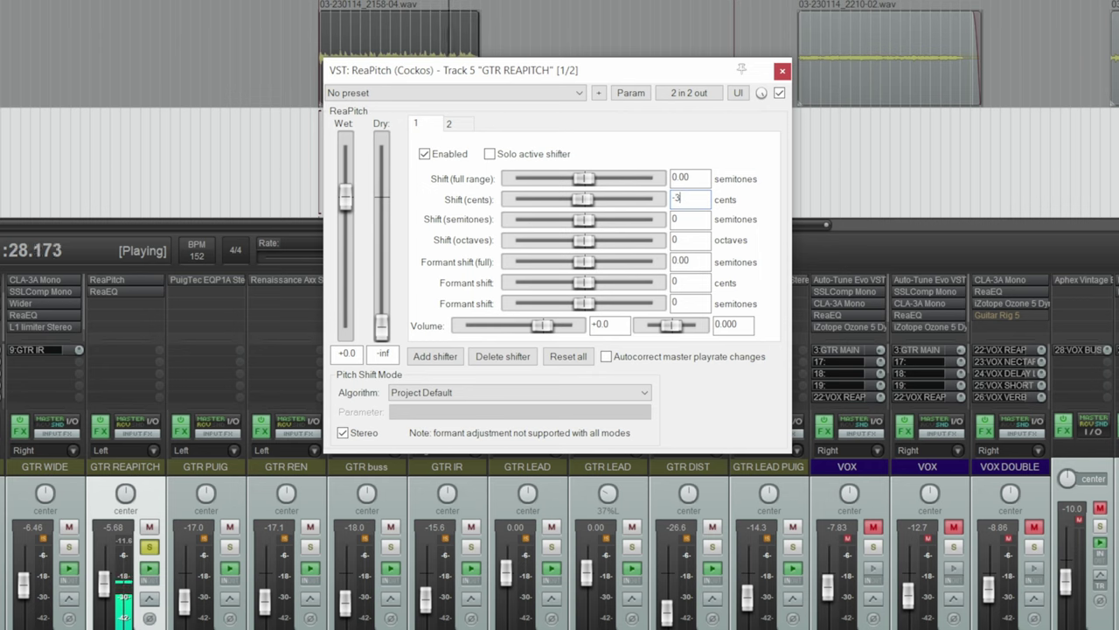
pyautogui.press('BackSpace')
pyautogui.write('3')
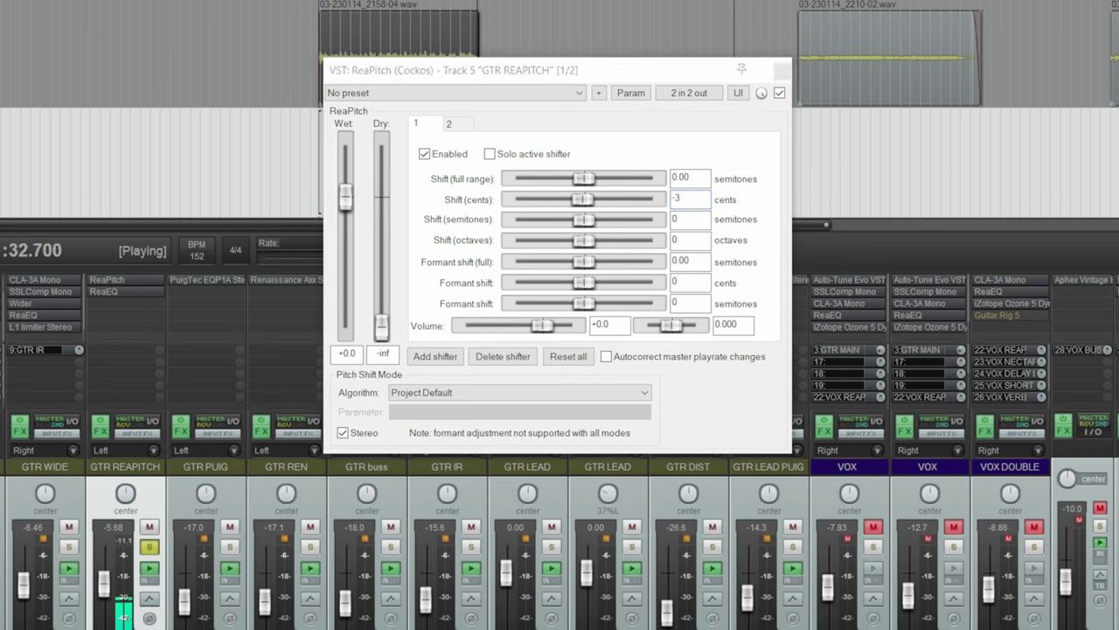
pyautogui.press('space')
# Step: Review the second shifter's settings, then return to the first shifter
pyautogui.click(612, 208)
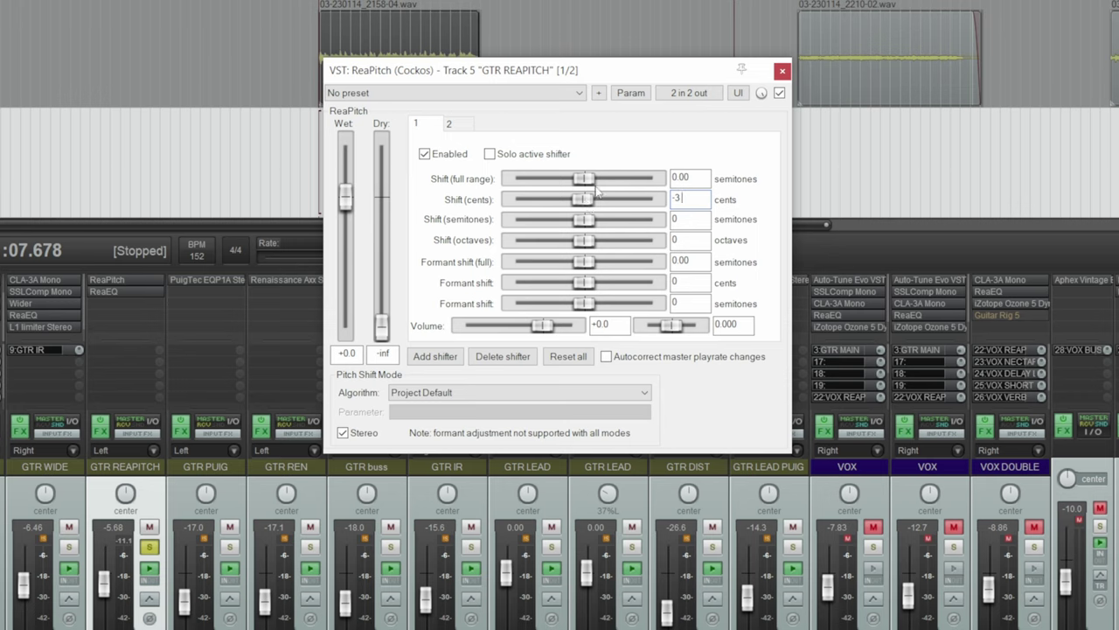
pyautogui.click(450, 124)
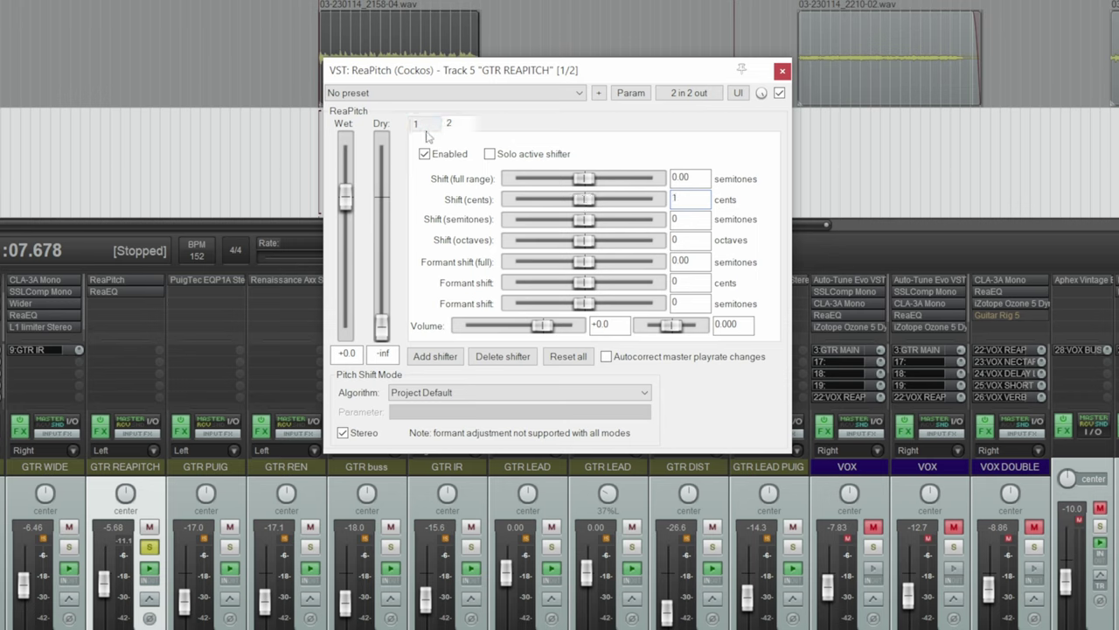
pyautogui.click(432, 129)
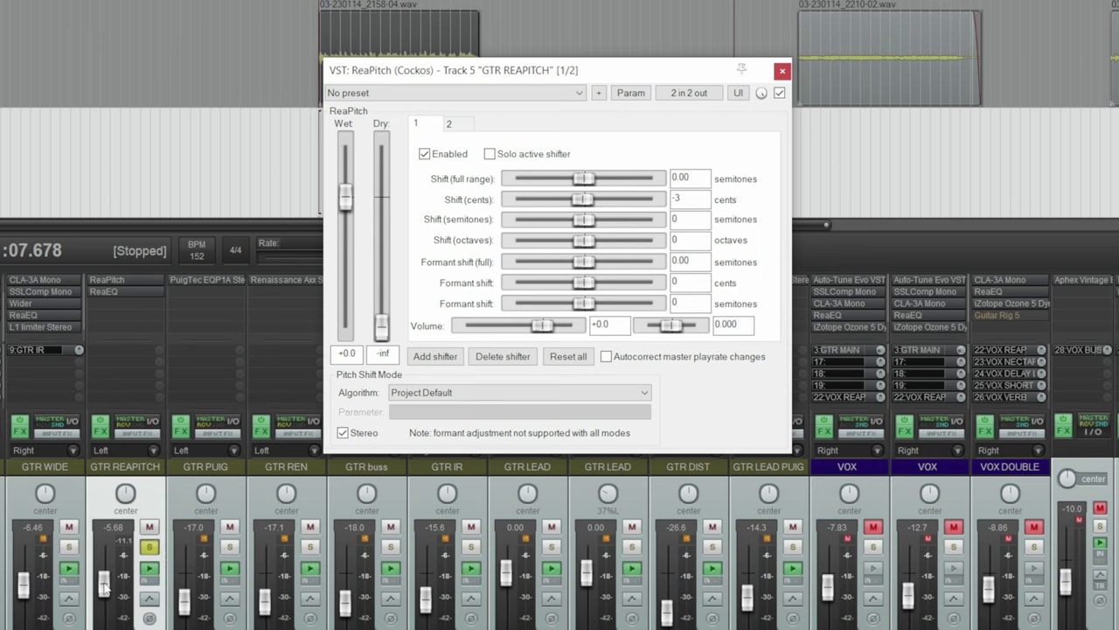
pyautogui.moveTo(103, 591)
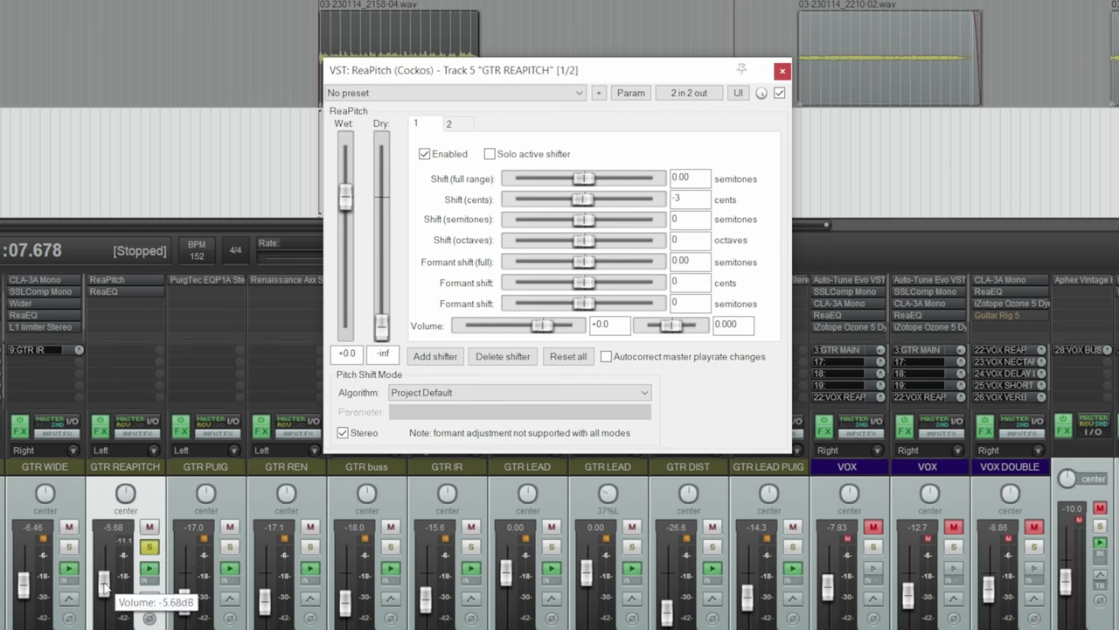
# Step: Unsolo GTR REAPITCH and pull its fader down to -9.14 dB while auditioning the mix
pyautogui.click(150, 548)
pyautogui.moveTo(107, 595)
pyautogui.mouseDown()
pyautogui.moveTo(103, 624)
pyautogui.moveTo(103, 570)
pyautogui.moveTo(103, 594)
pyautogui.mouseUp()
pyautogui.press('space')
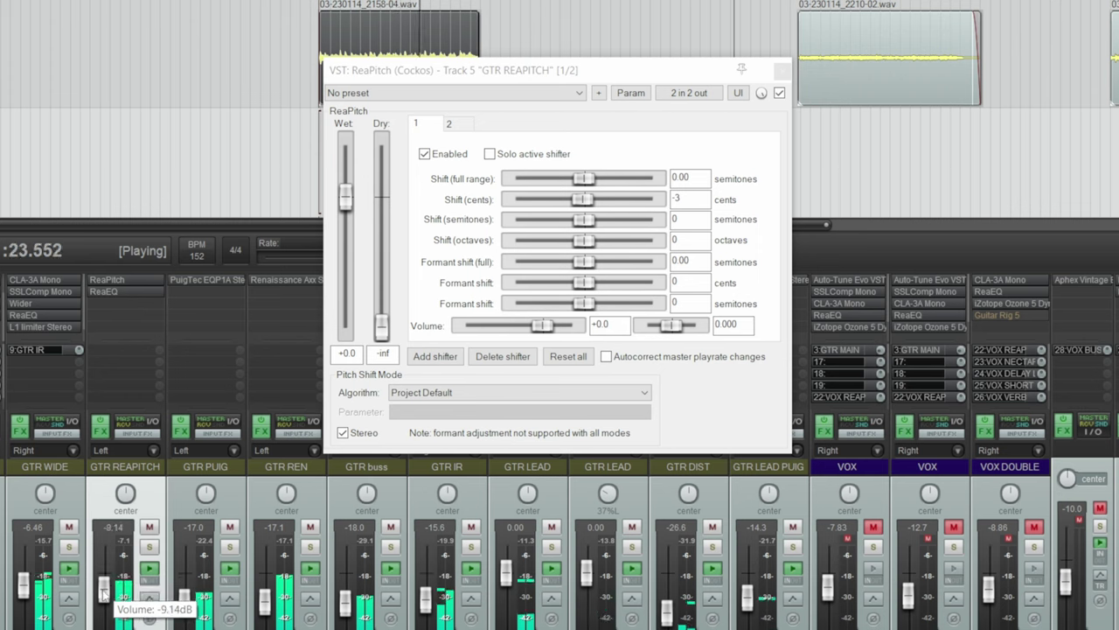
pyautogui.press('space')
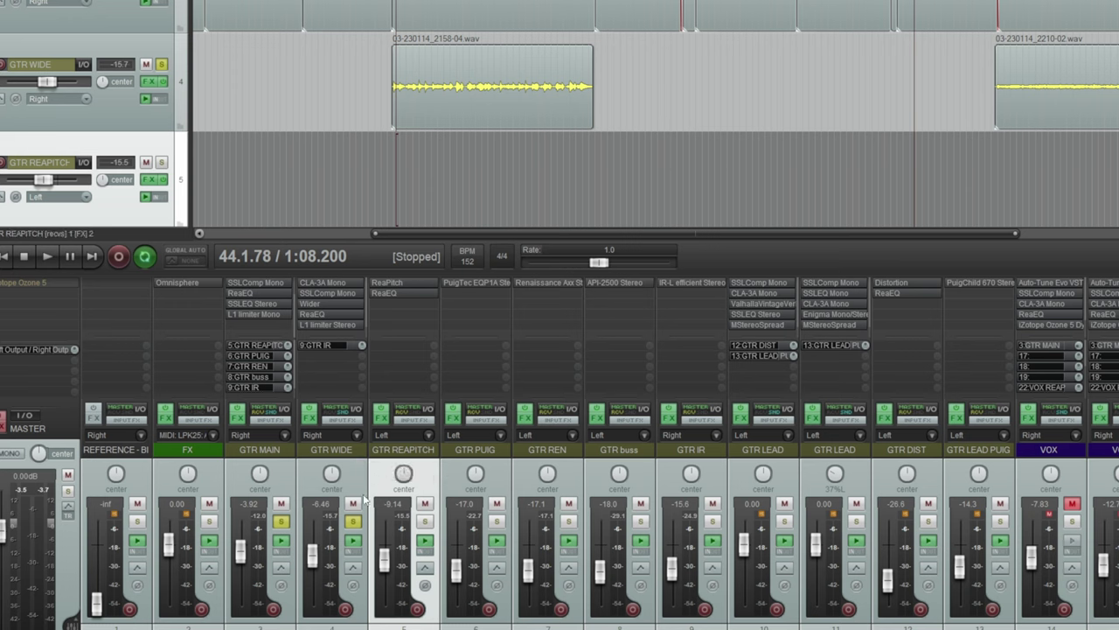
# Step: Drop the GTR WIDE fader to -inf, bring it back up to -8.81 dB, and stop playback
pyautogui.click(287, 479)
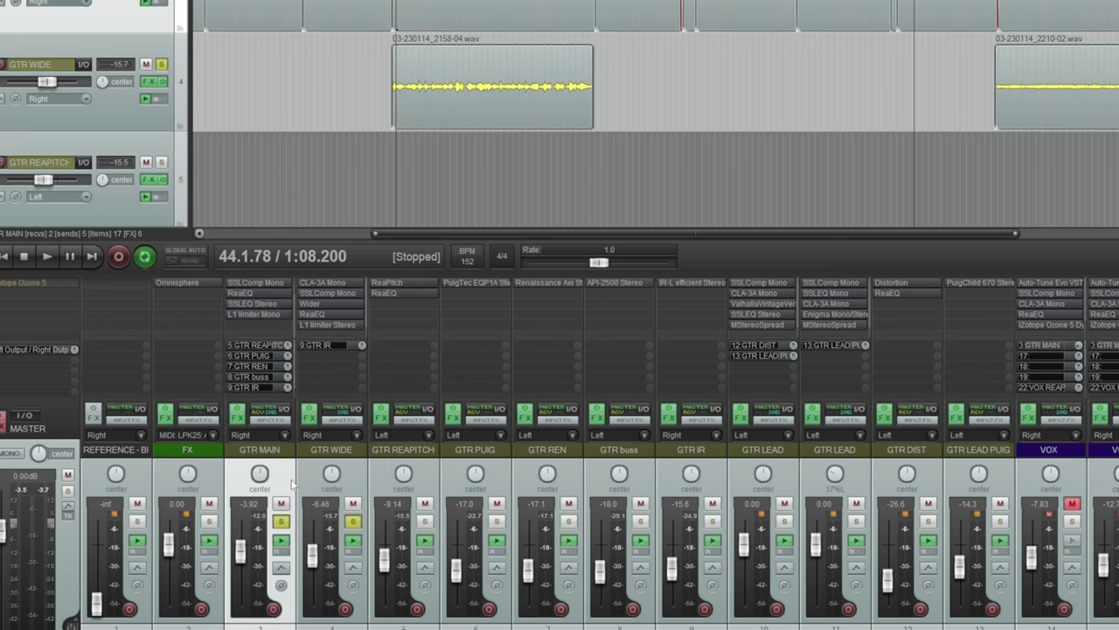
pyautogui.click(303, 486)
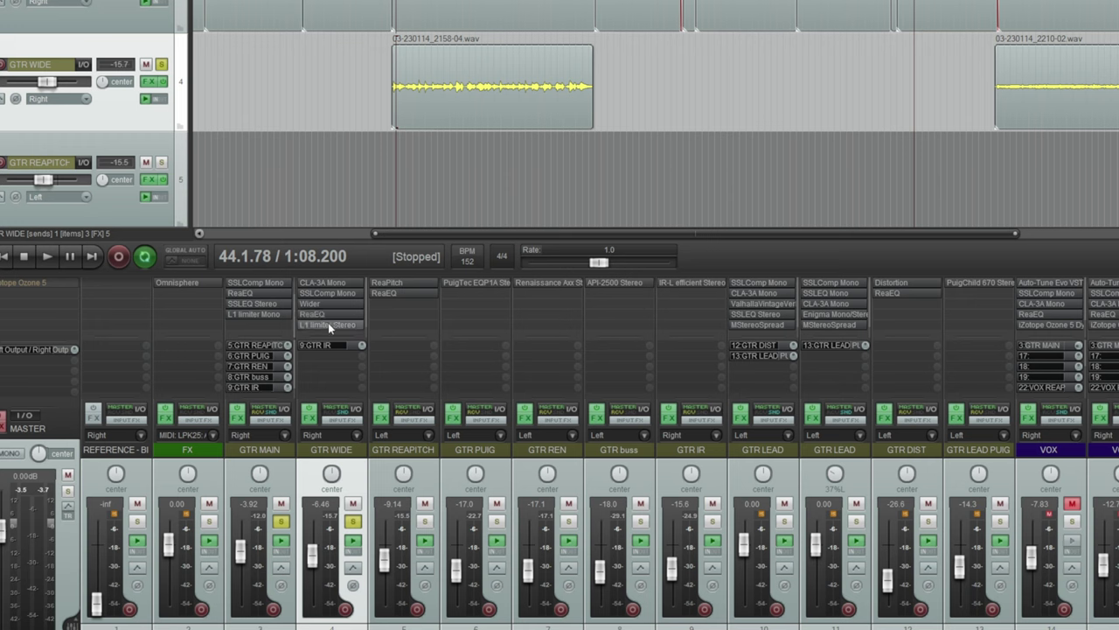
pyautogui.moveTo(317, 560)
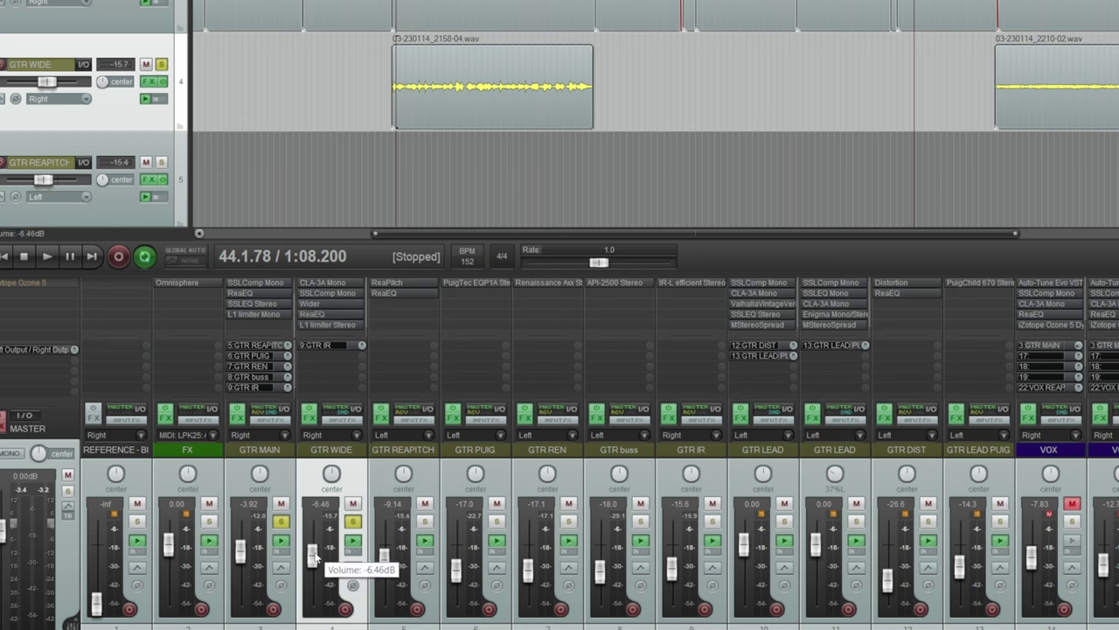
pyautogui.moveTo(317, 558); pyautogui.dragTo(311, 611)
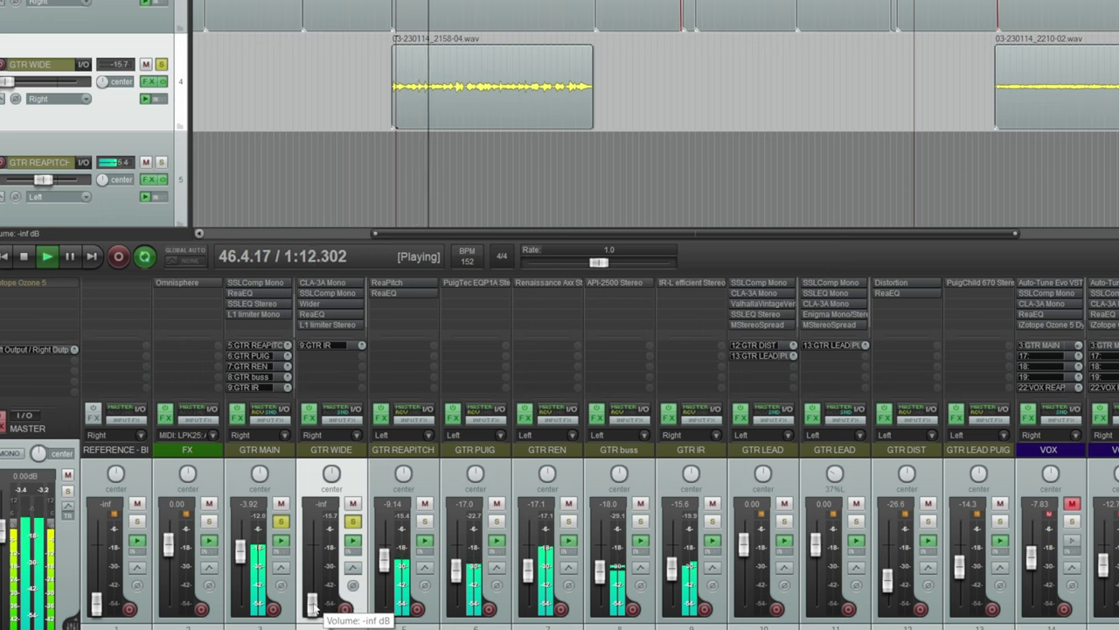
pyautogui.moveTo(315, 609); pyautogui.dragTo(322, 562)
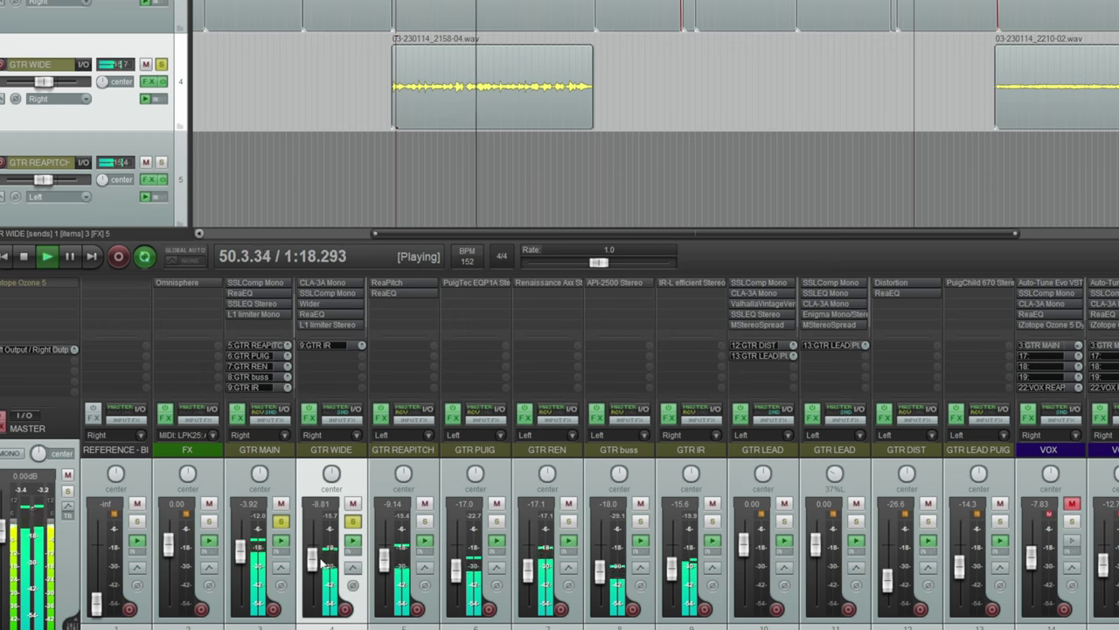
pyautogui.press('space')
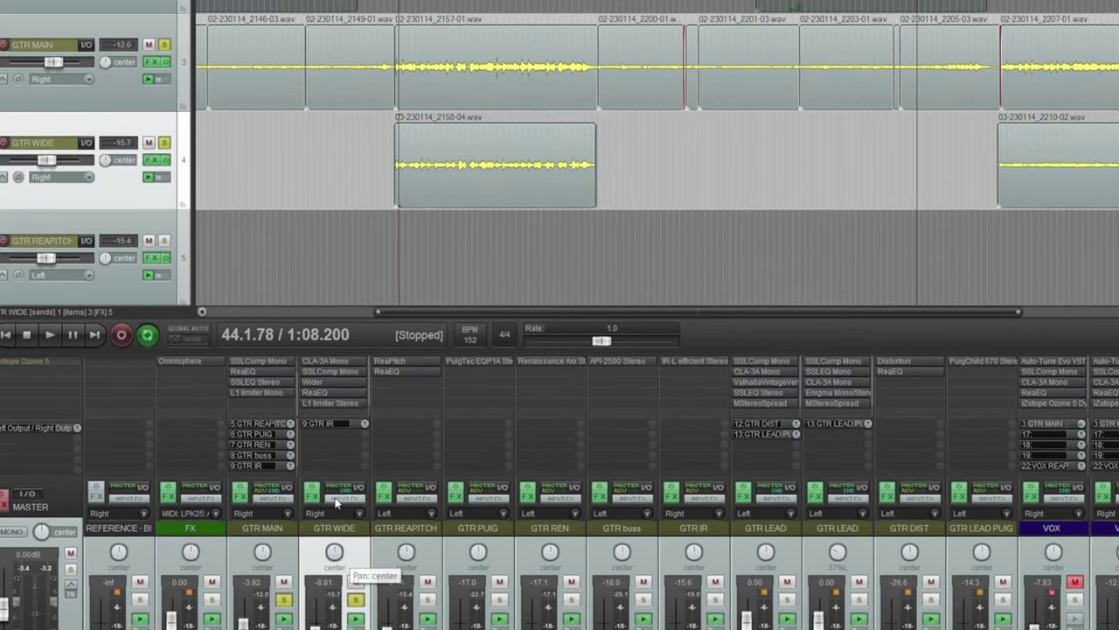
# Step: Check CLA-3A and SSLComp on GTR WIDE, then show its Wider plugin at 200% width
pyautogui.click(329, 362)
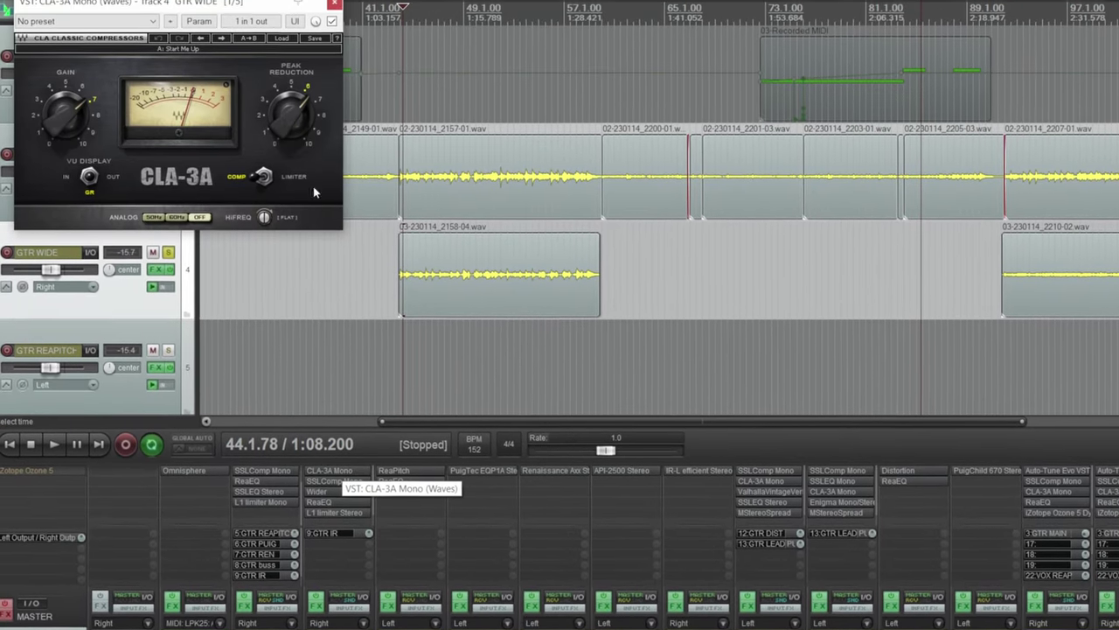
pyautogui.click(334, 5)
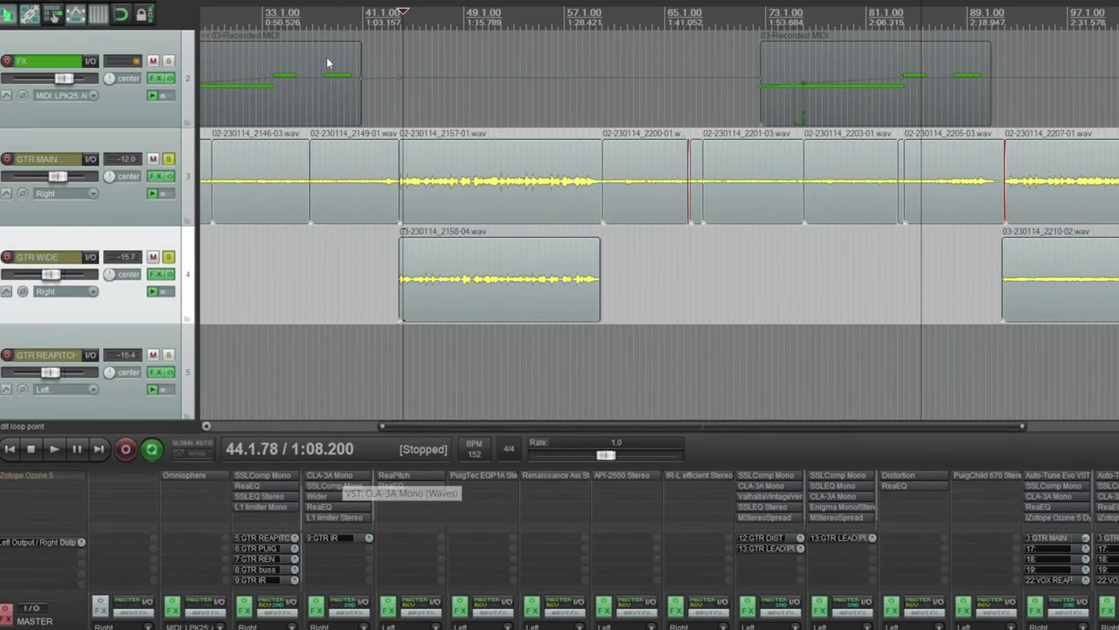
pyautogui.click(341, 483)
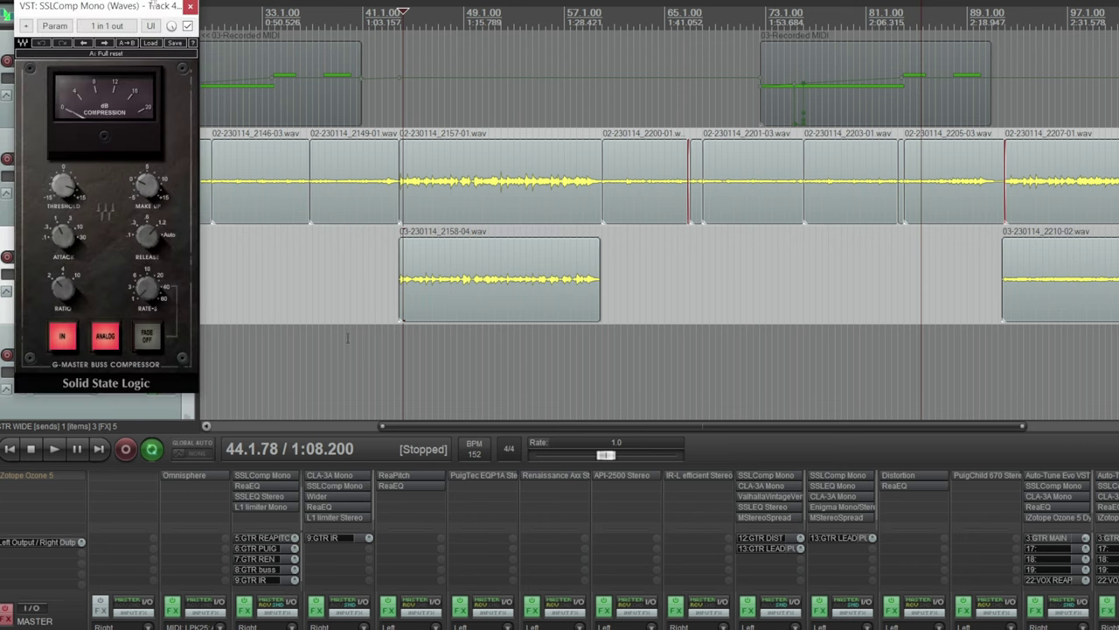
pyautogui.click(189, 8)
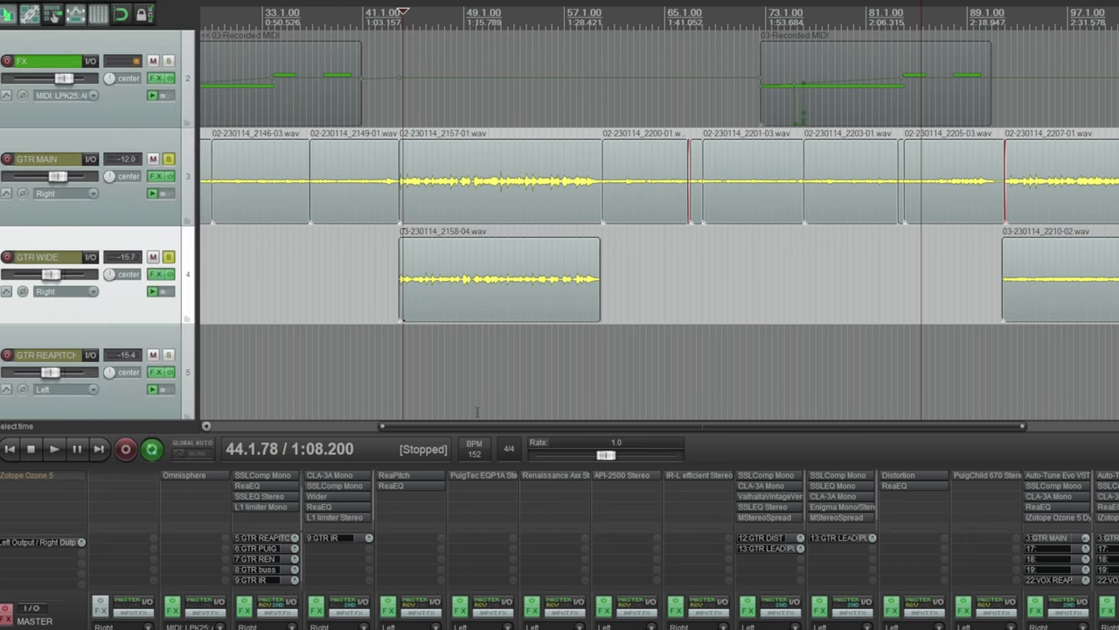
pyautogui.click(325, 498)
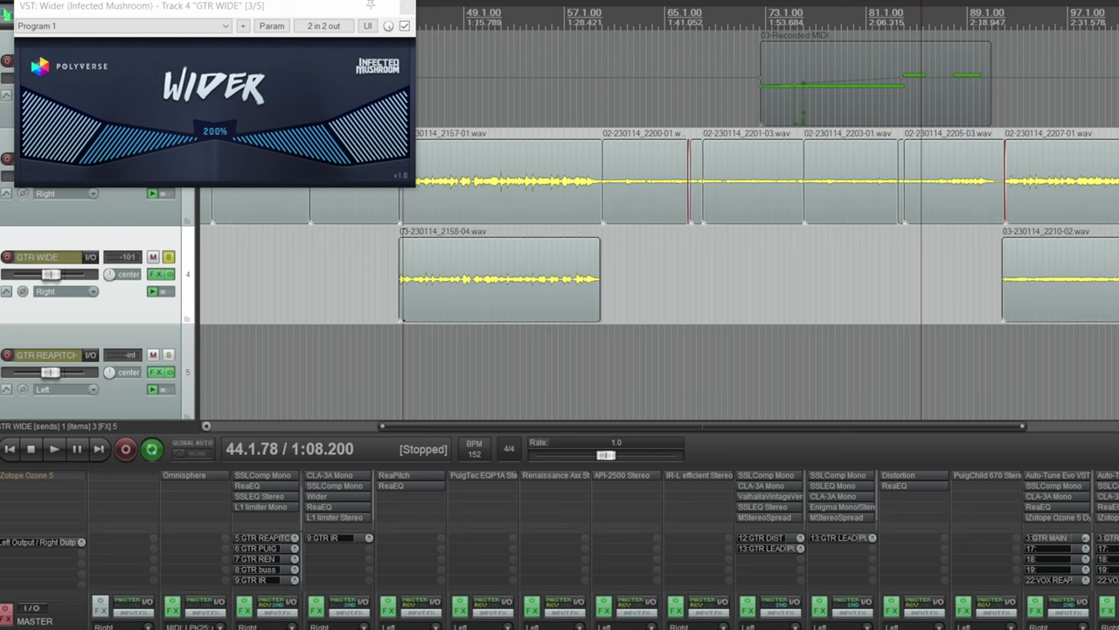
pyautogui.click(326, 509)
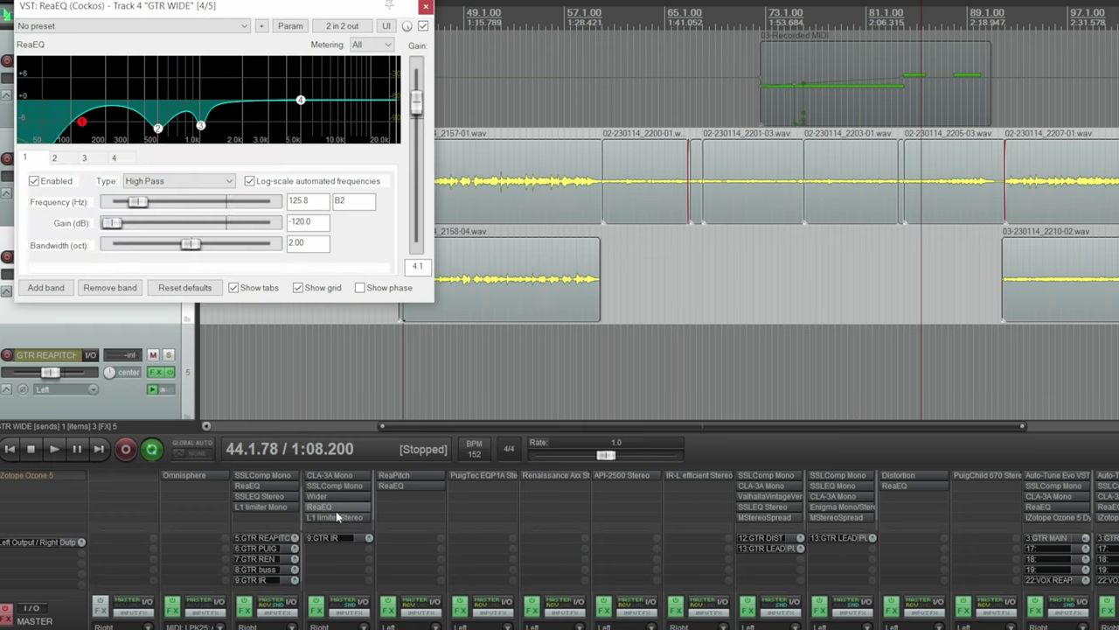
pyautogui.click(426, 9)
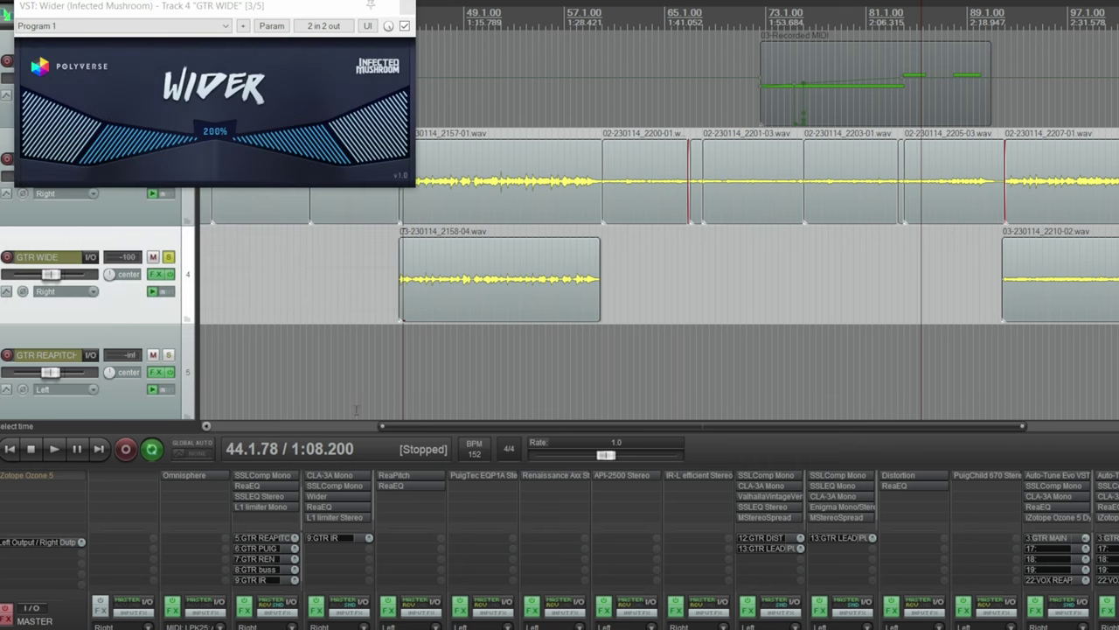
pyautogui.click(321, 518)
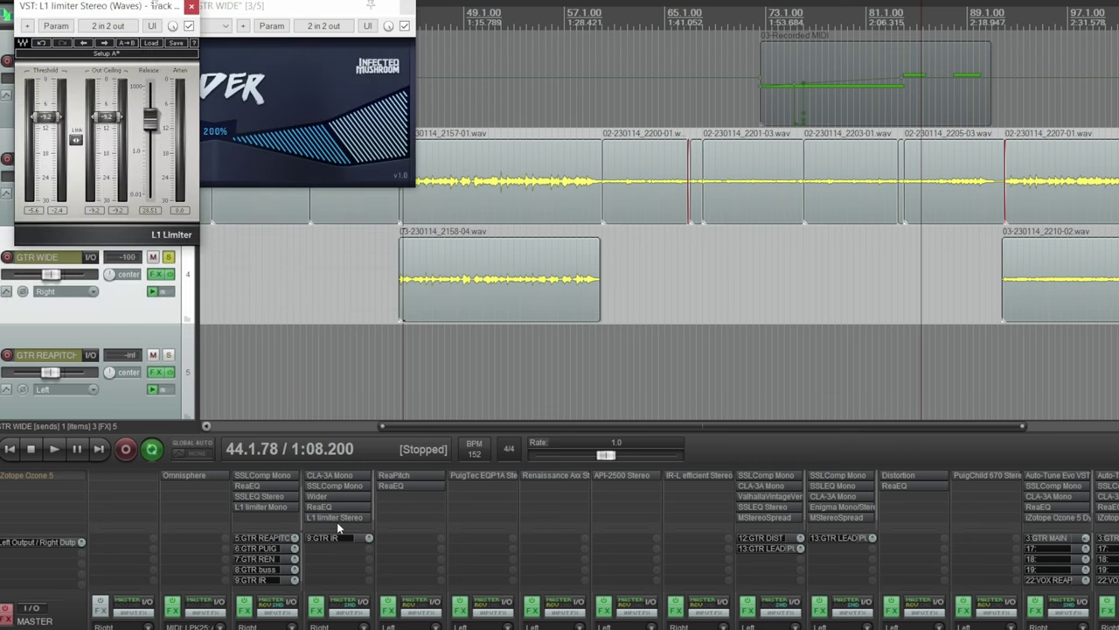
pyautogui.click(191, 8)
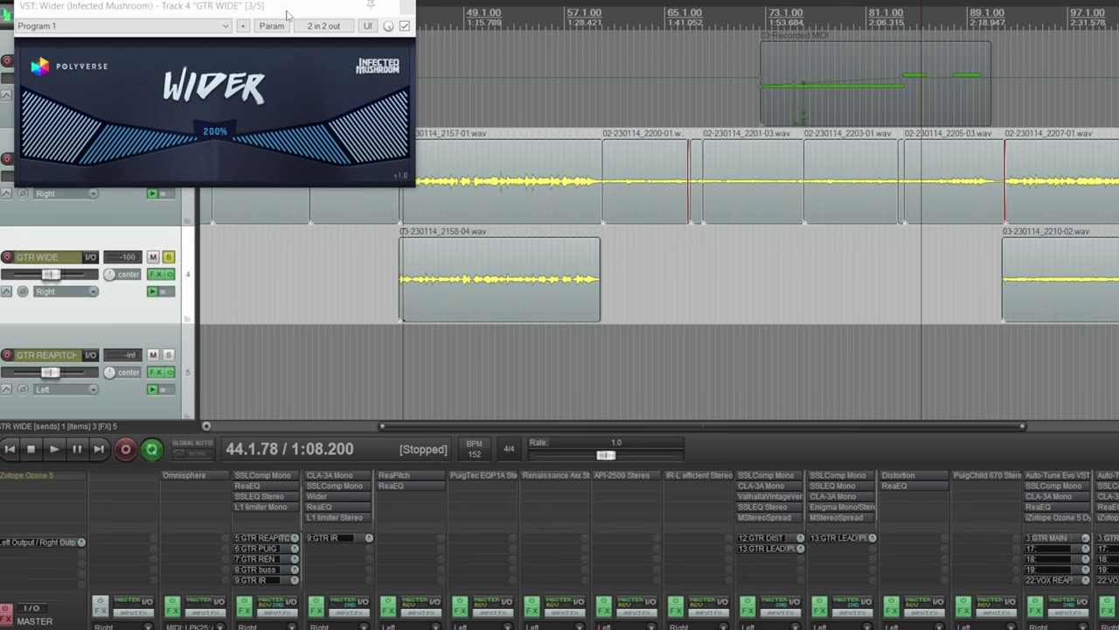
# Step: Play the guitars from around bar 21, close the Wider window, and stop at 1:08.154
pyautogui.hscroll(-5, 712, 255)
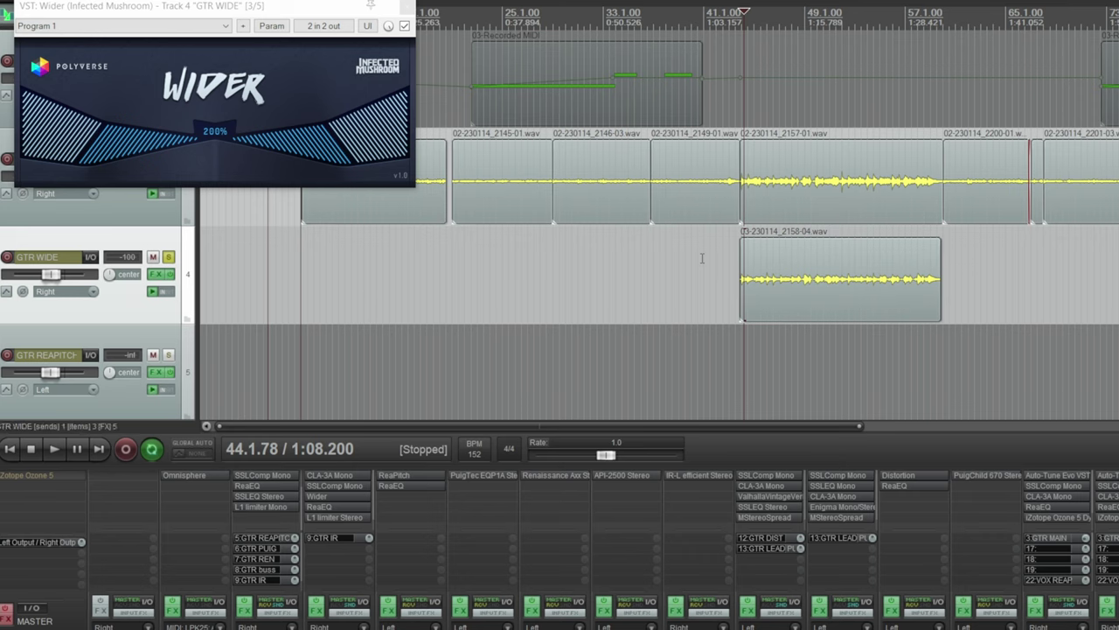
pyautogui.click(667, 256)
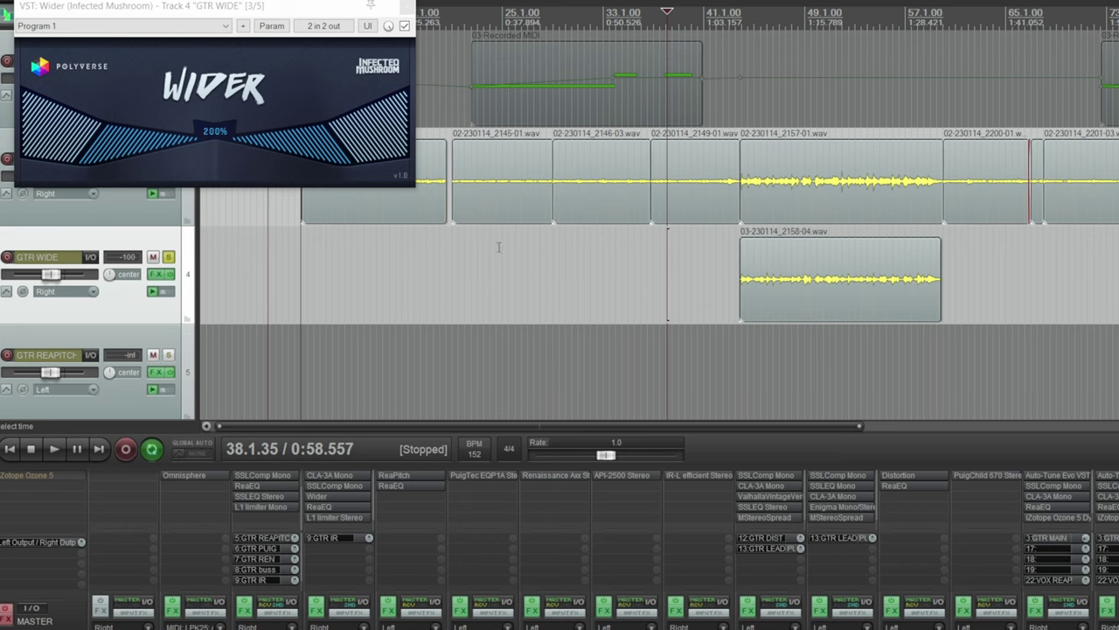
pyautogui.click(453, 246)
pyautogui.press('space')
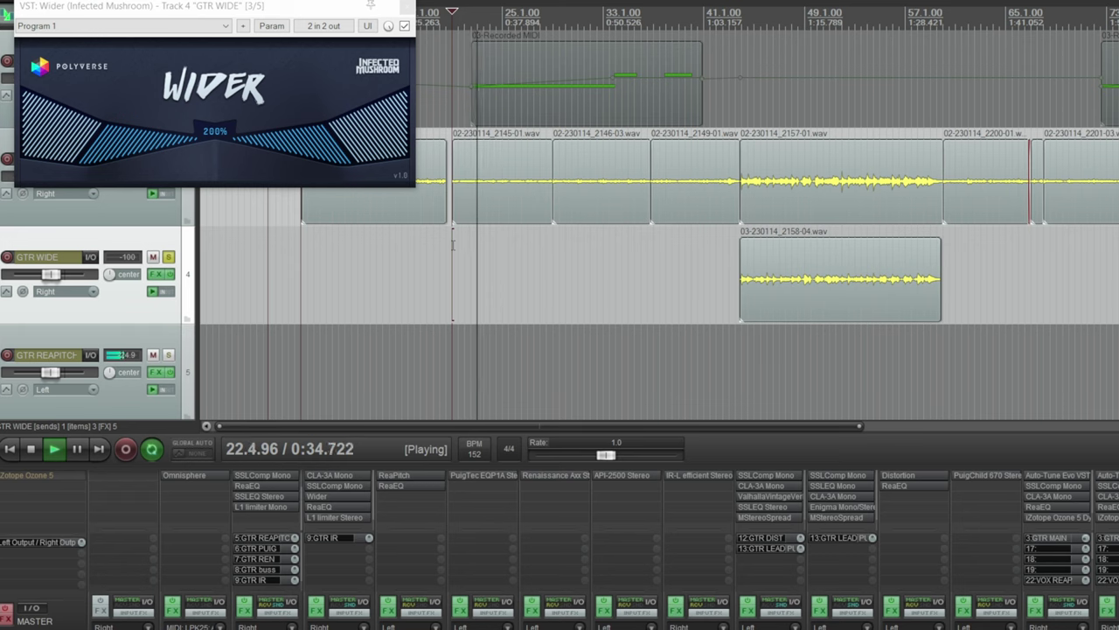
pyautogui.click(405, 7)
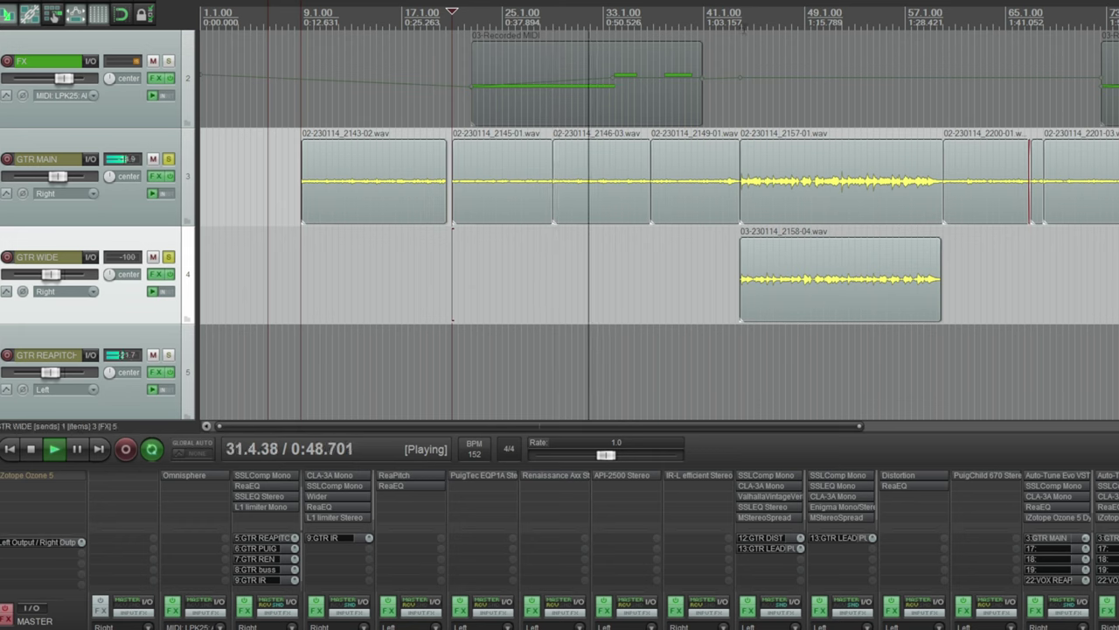
pyautogui.click(744, 17)
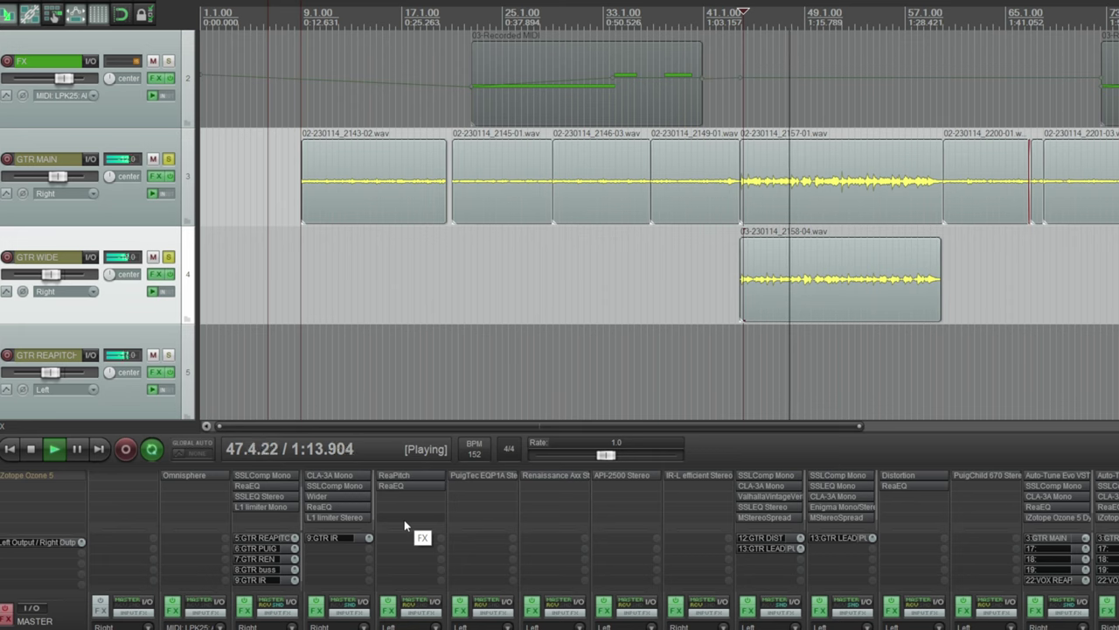
pyautogui.press('space')
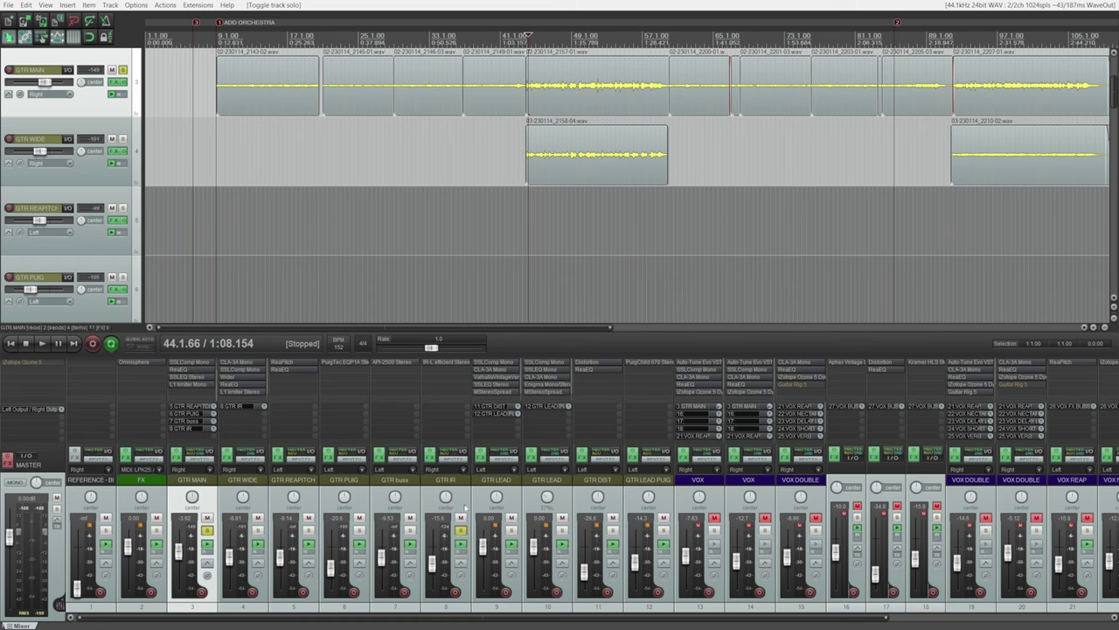
# Step: Open the IR-L efficient Stereo reverb (Hall - 1, 107.0 predelay) and audition it with GTR MAIN unsoloed
pyautogui.click(448, 363)
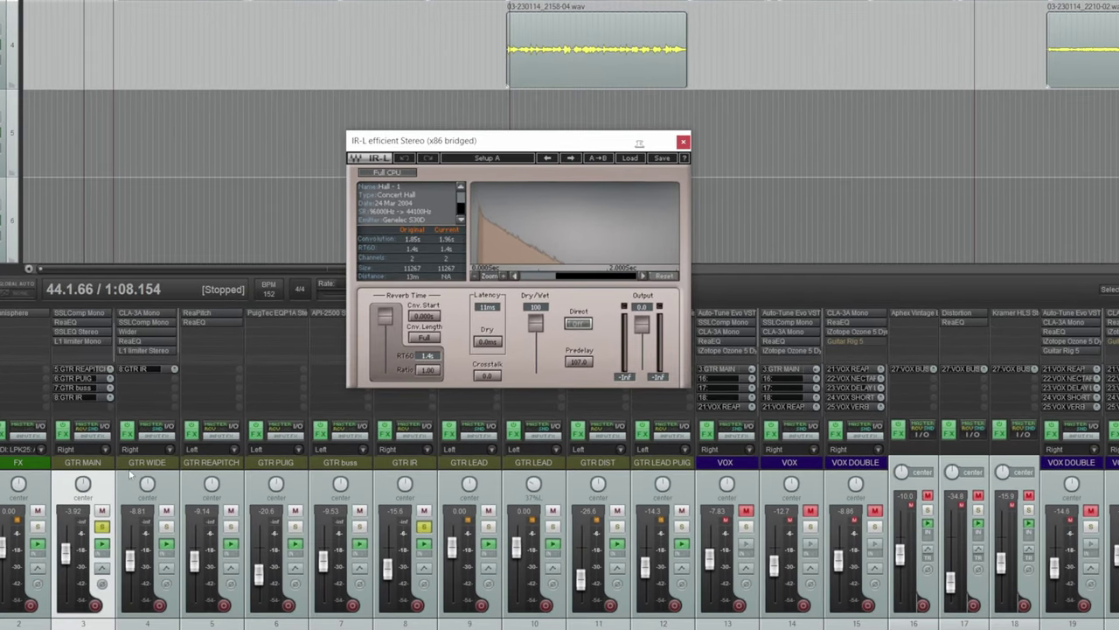
pyautogui.click(97, 490)
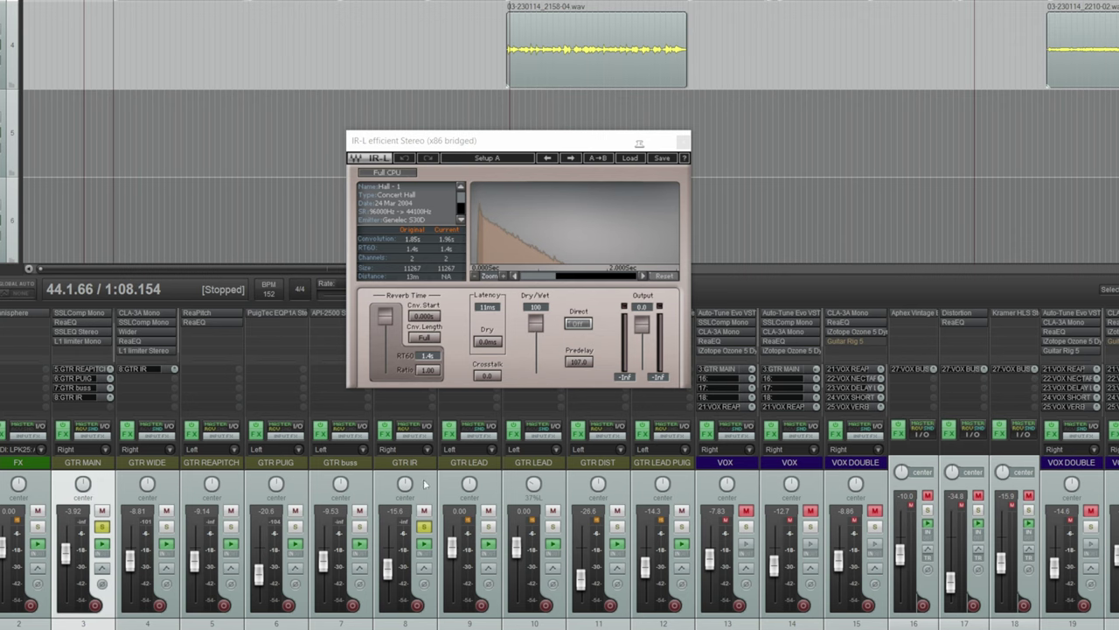
pyautogui.click(101, 526)
pyautogui.press('space')
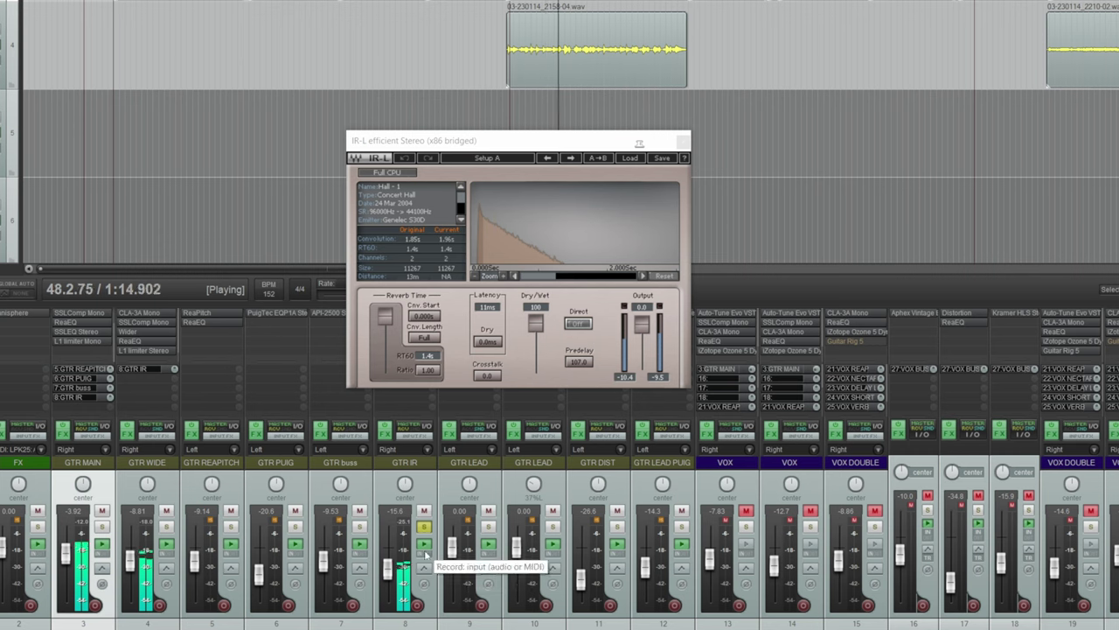
pyautogui.press('space')
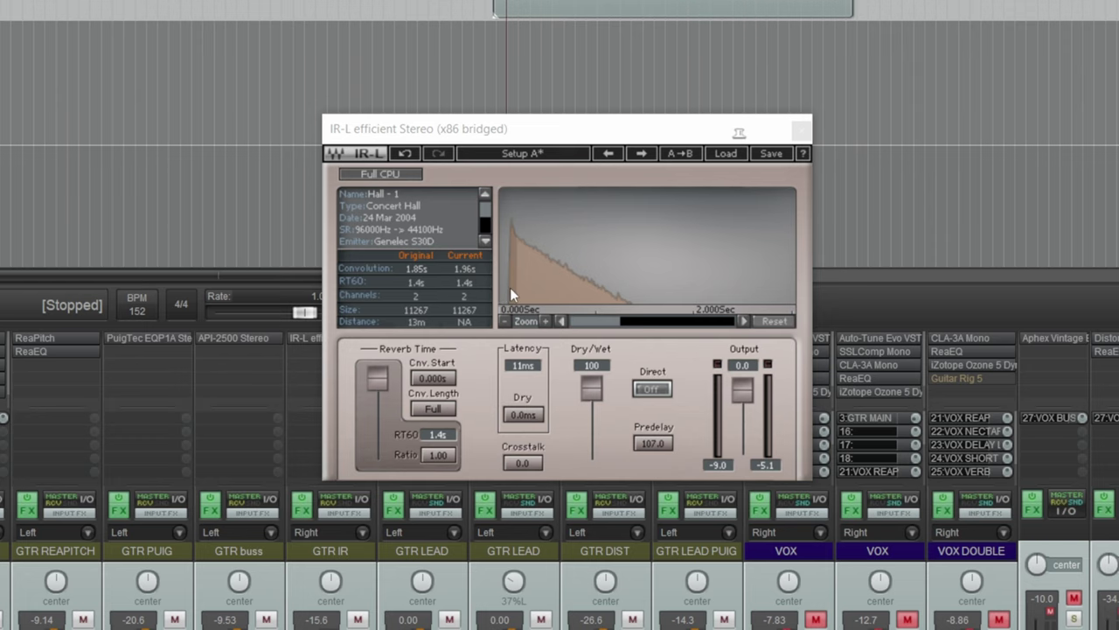
# Step: Add ReaEQ on GTR IR with a 203.2 Hz high-pass and a narrow -3.9 dB cut at 490 Hz
pyautogui.moveTo(525, 129); pyautogui.dragTo(592, 201)
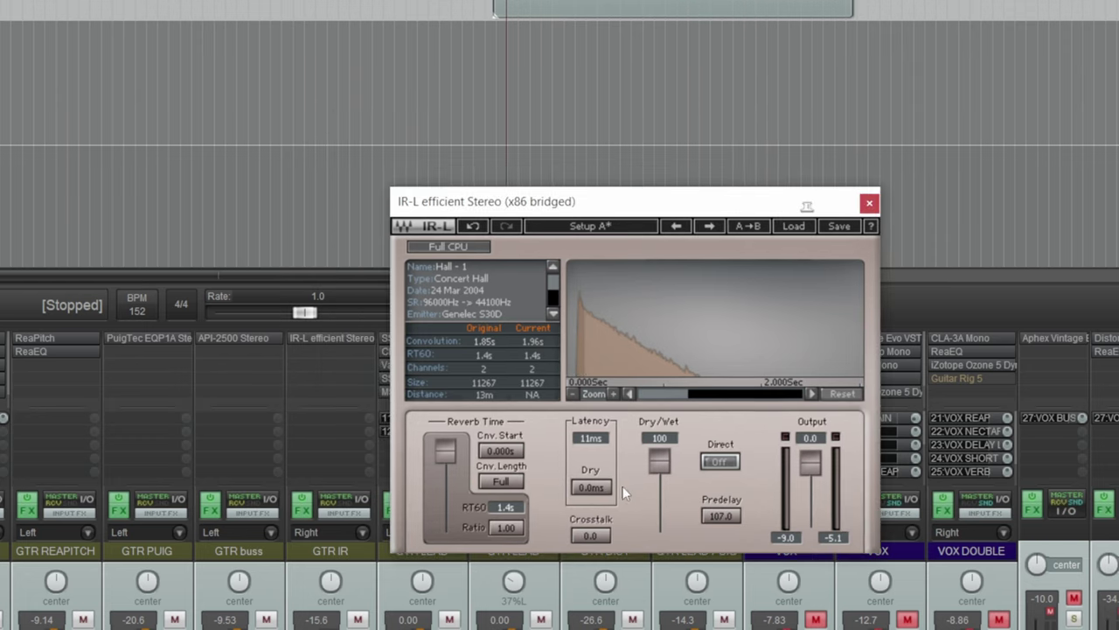
pyautogui.doubleClick(326, 356)
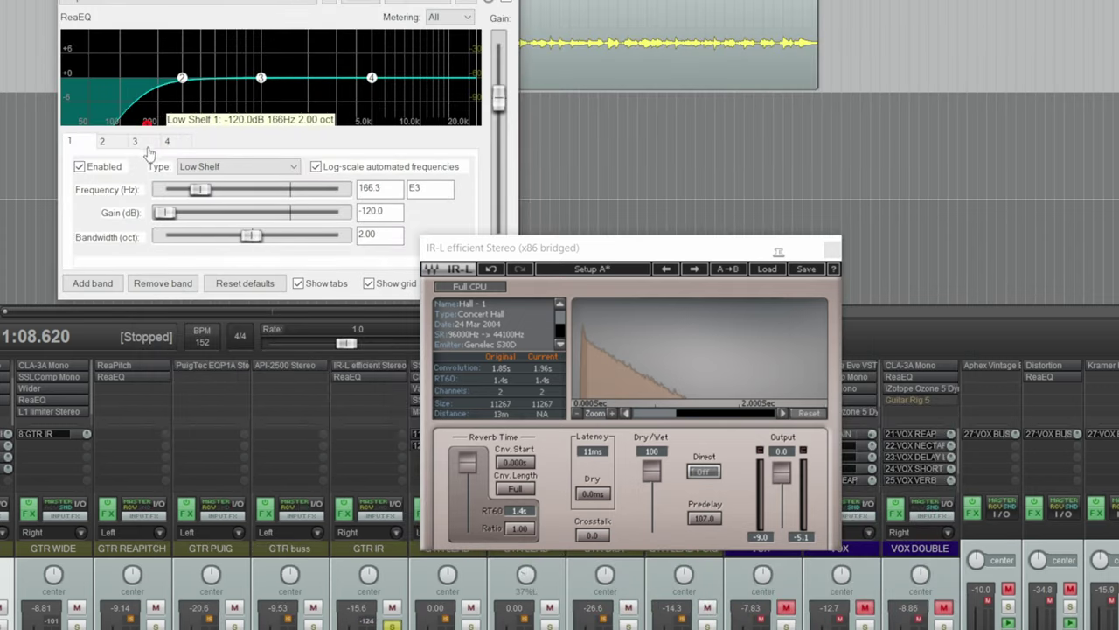
pyautogui.click(232, 166)
pyautogui.click(223, 224)
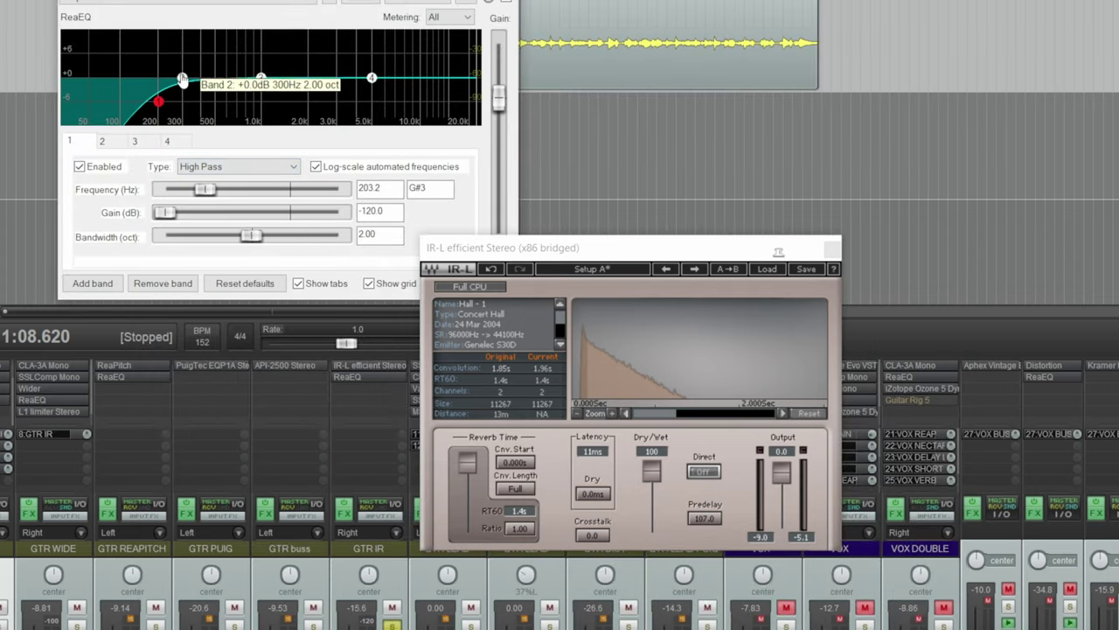
pyautogui.moveTo(186, 79); pyautogui.dragTo(216, 98)
pyautogui.moveTo(251, 234); pyautogui.dragTo(201, 234)
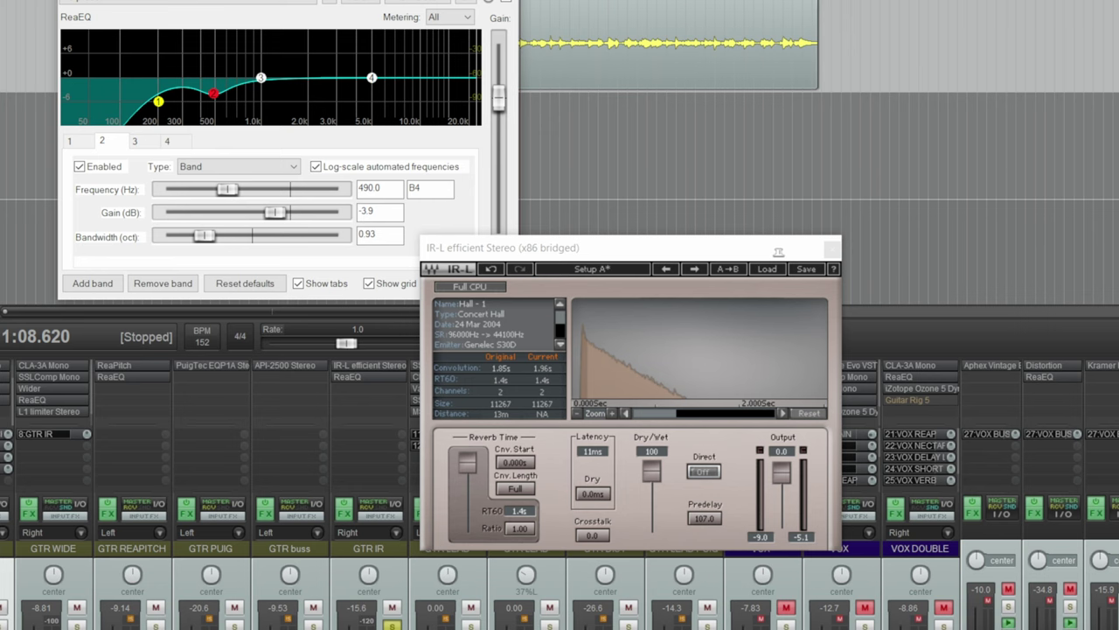
pyautogui.click(506, 1)
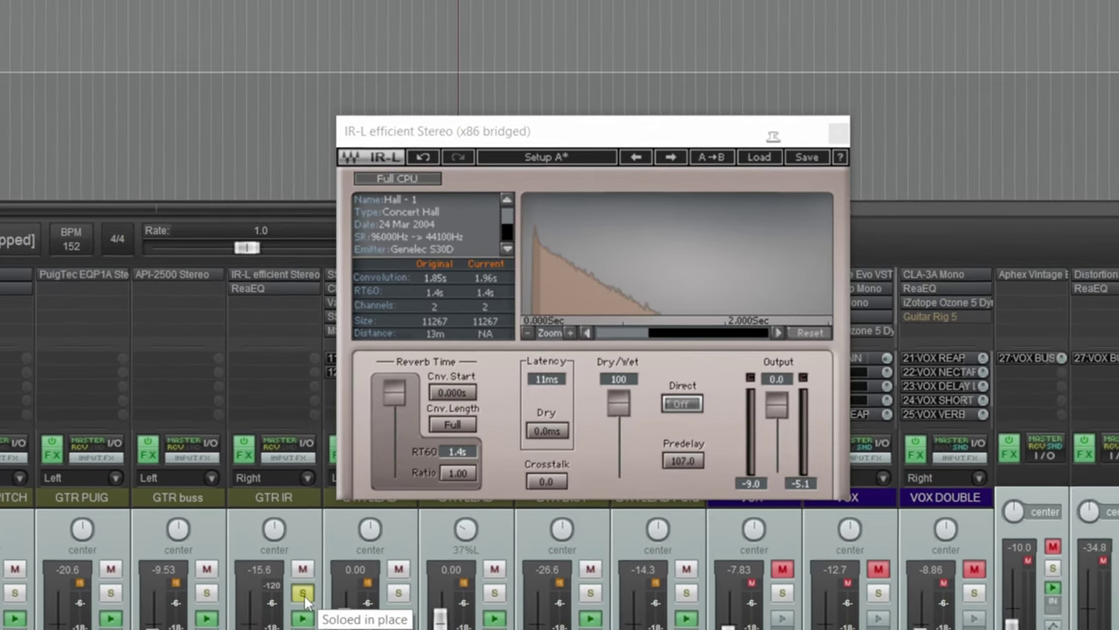
# Step: Unsolo GTR IR and raise its fader to 0.31 dB during playback
pyautogui.click(302, 594)
pyautogui.press('space')
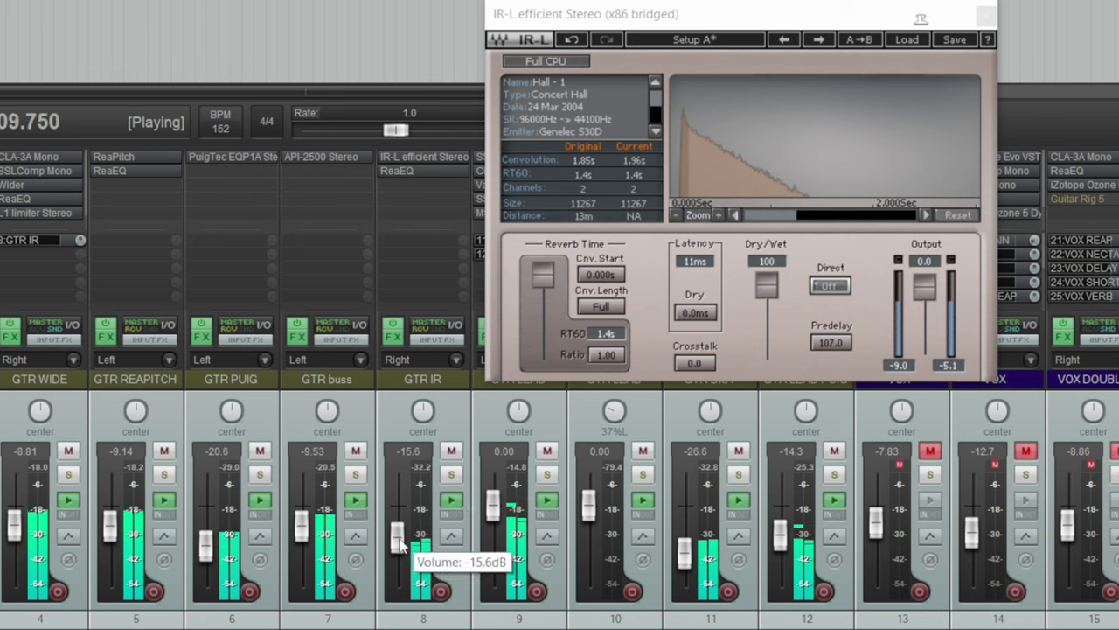
pyautogui.moveTo(401, 543); pyautogui.dragTo(397, 503)
# Step: Compare IR-L predelay values of 107.0 and 1.0, settling back on 107.0
pyautogui.moveTo(831, 342); pyautogui.dragTo(831, 262)
pyautogui.click(833, 344)
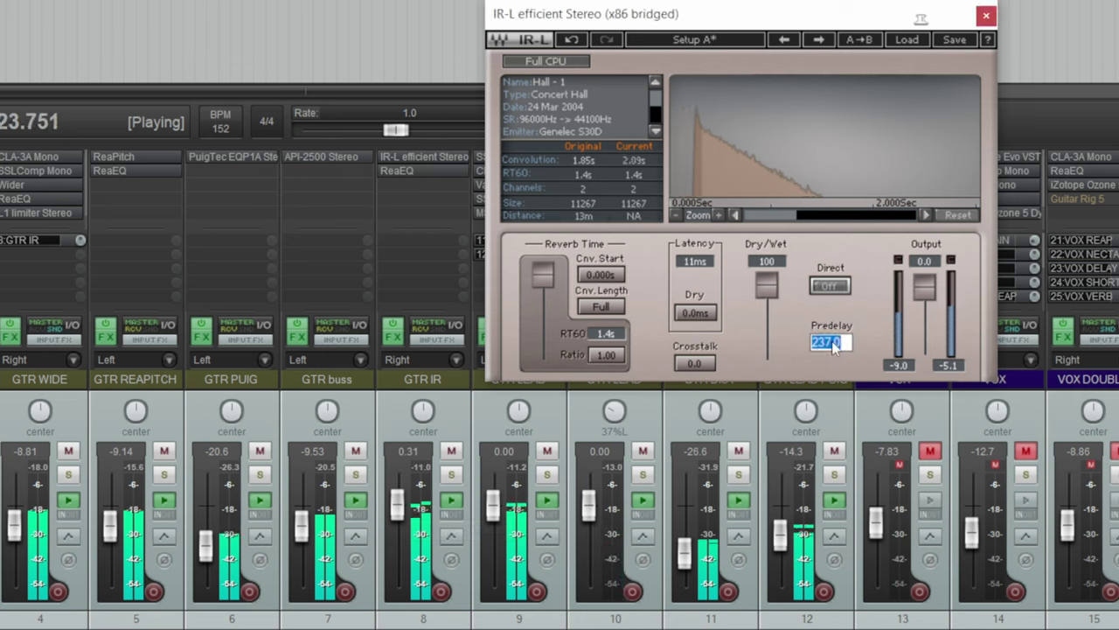
pyautogui.write('107')
pyautogui.press('Return')
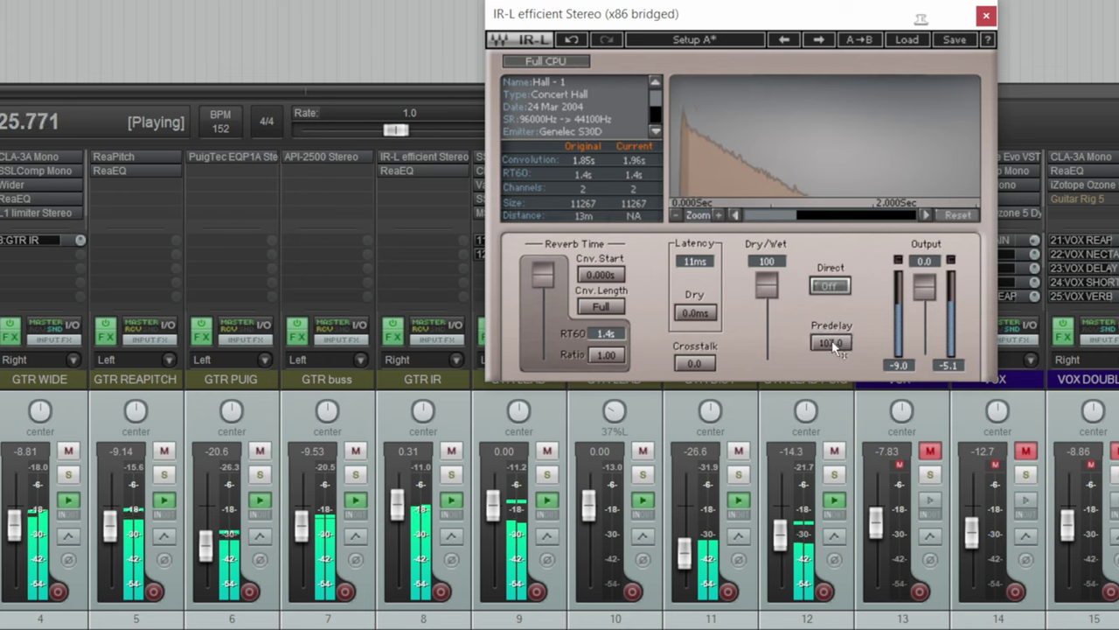
pyautogui.click(833, 343)
pyautogui.write('1')
pyautogui.press('Return')
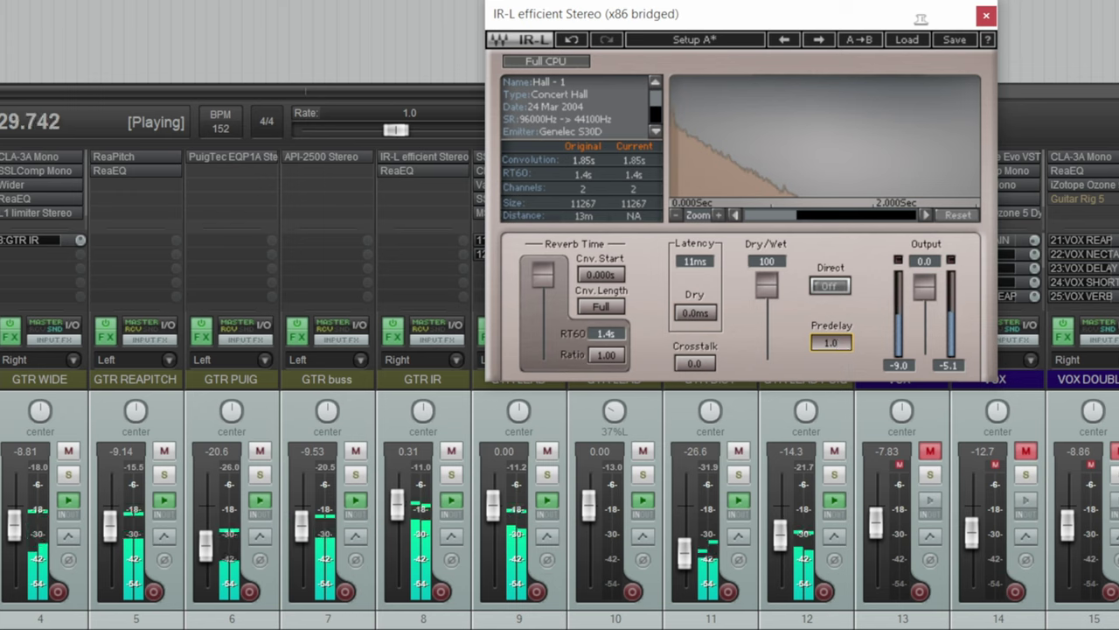
pyautogui.click(837, 343)
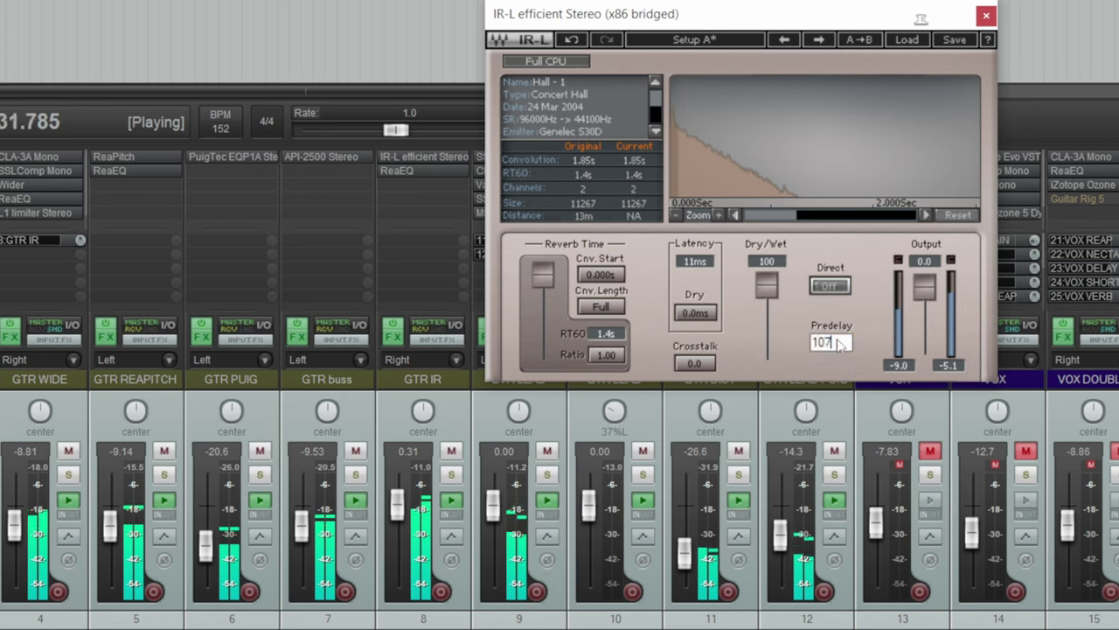
pyautogui.press('Return')
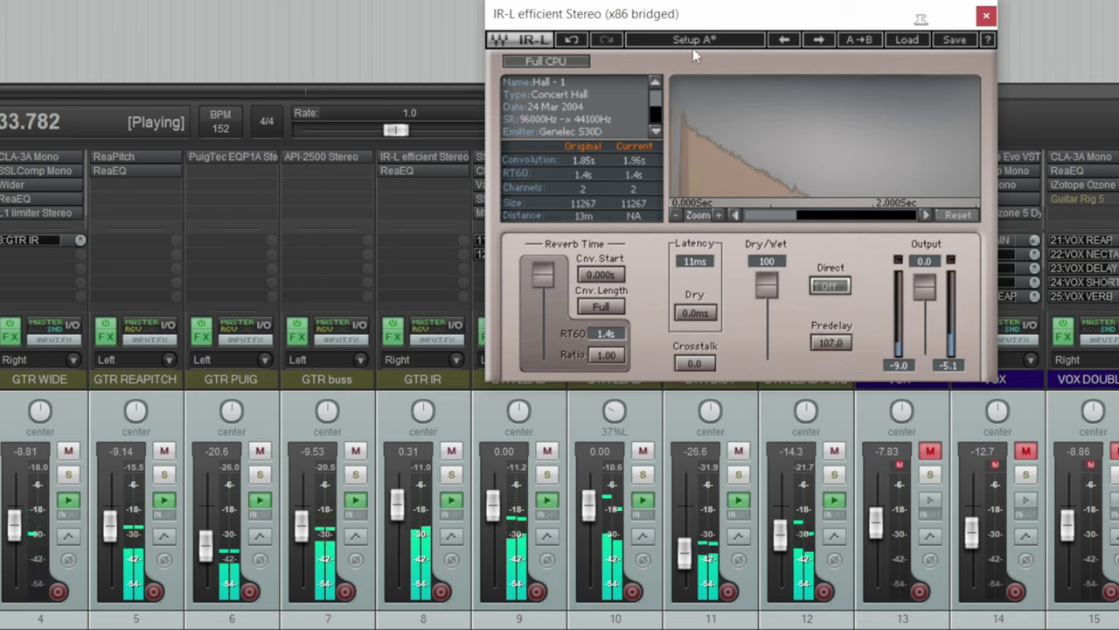